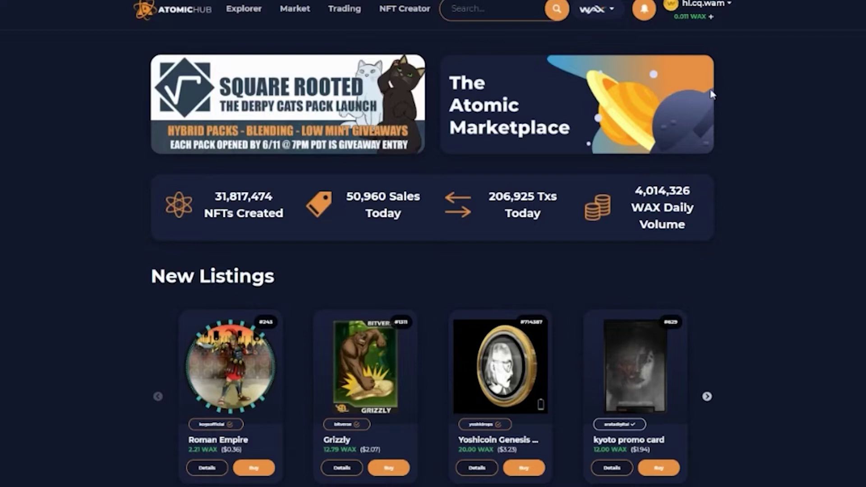
Start a new NFT collection named thoughtsflow with the display name A Flow of Thoughts
left_click(400, 13)
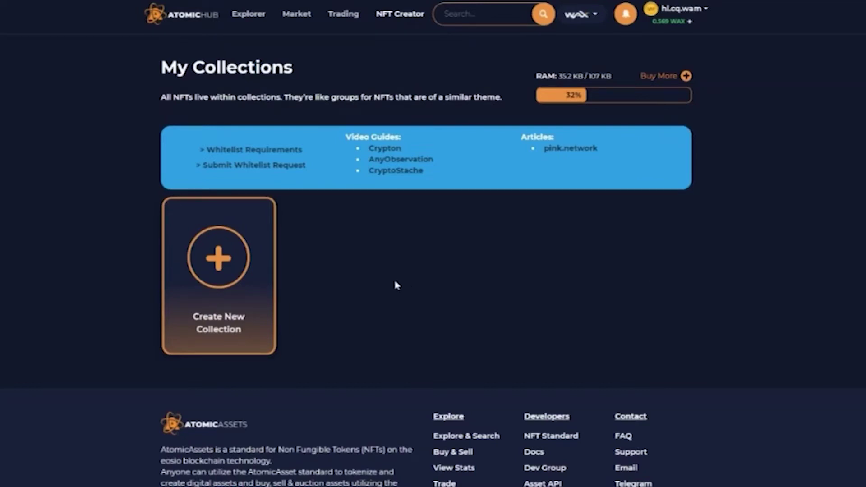
left_click(205, 269)
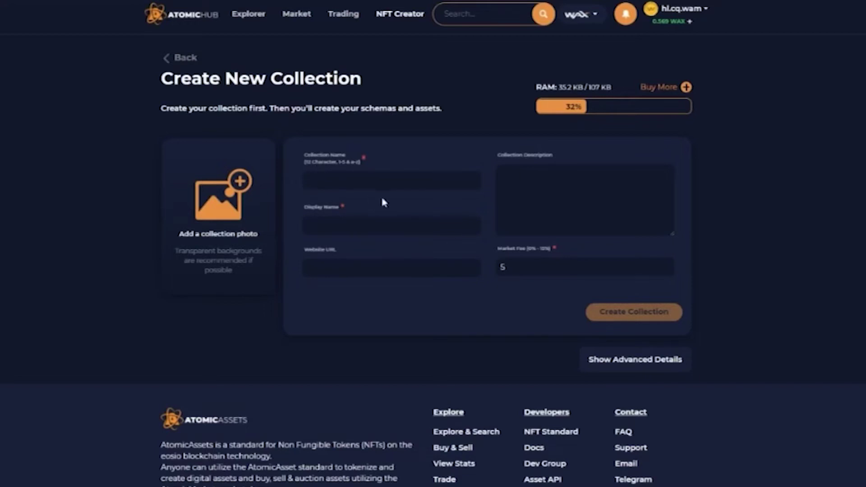
type("thoughtsflow")
left_click(336, 226)
type("A")
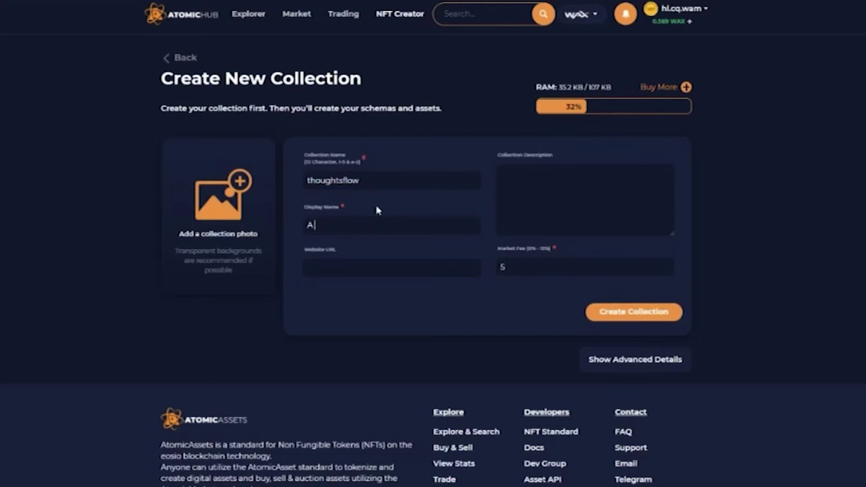
type(" Flow of Thoughts")
Paste the YouTube channel link as the website URL and create the collection with the 5% market fee
right_click(329, 268)
left_click(373, 351)
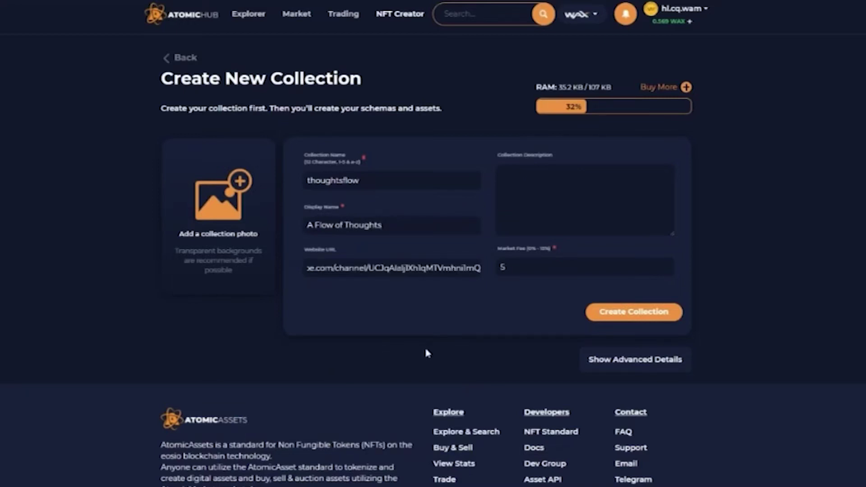
left_click(424, 241)
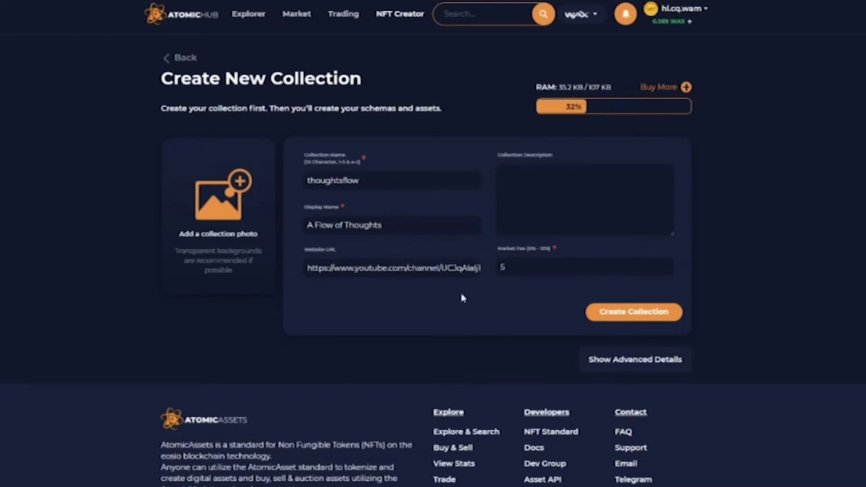
left_click(546, 182)
left_click(652, 317)
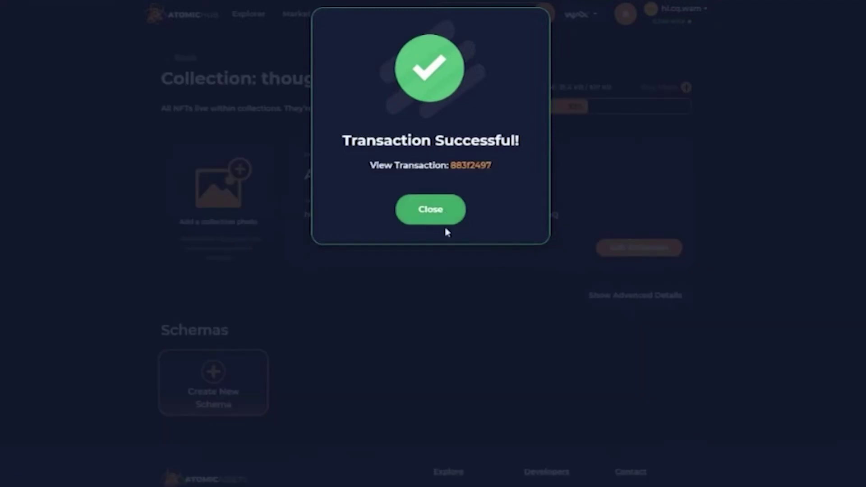
left_click(442, 211)
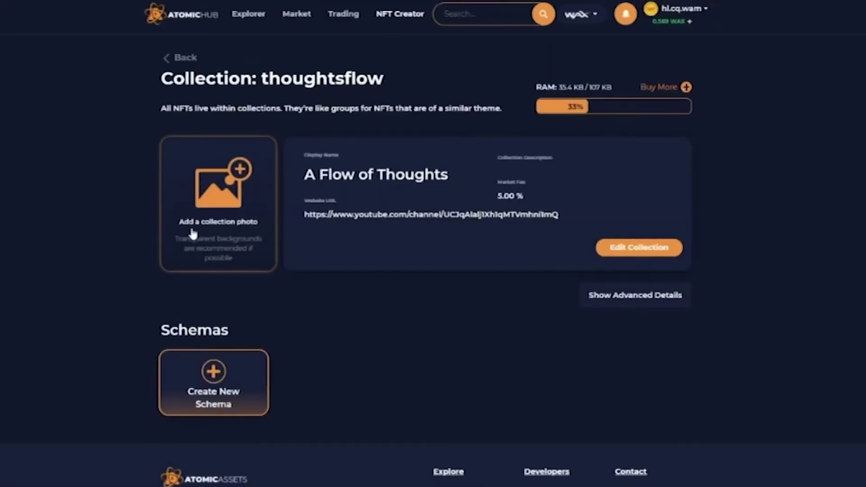
Review the collection's editable details and its advanced details on authorized and notify accounts without changing anything
left_click(628, 249)
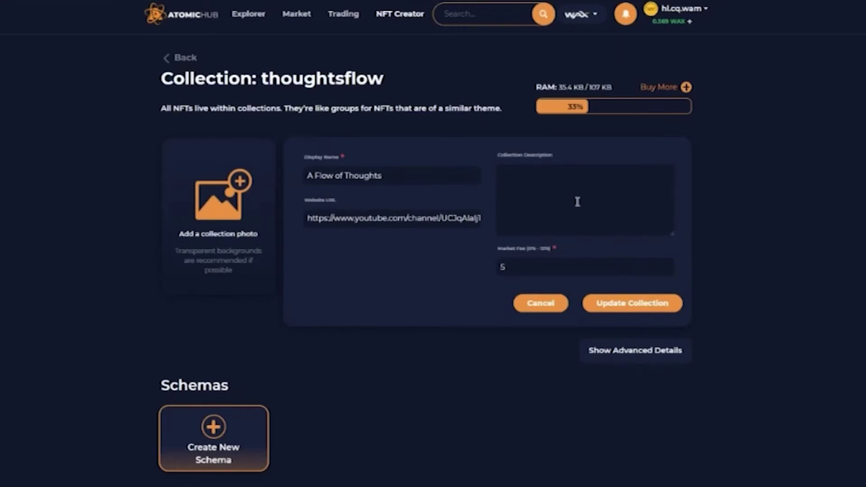
left_click(546, 303)
left_click(612, 299)
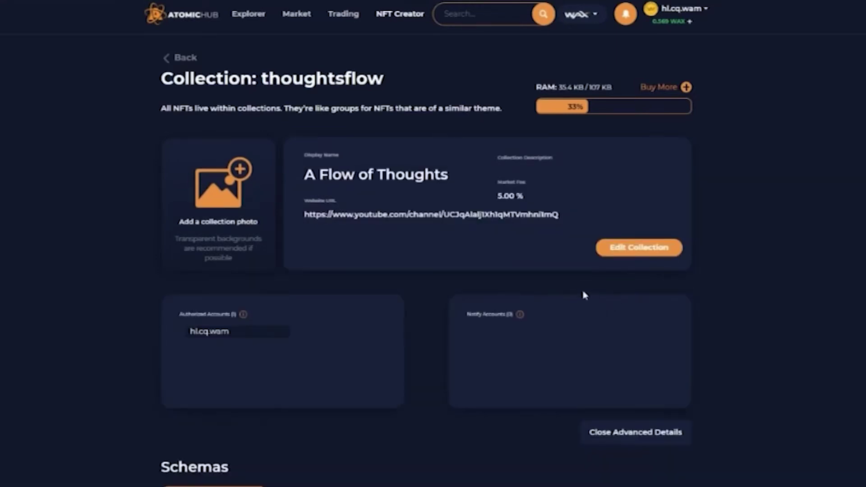
scroll(587, 302, "down", 3)
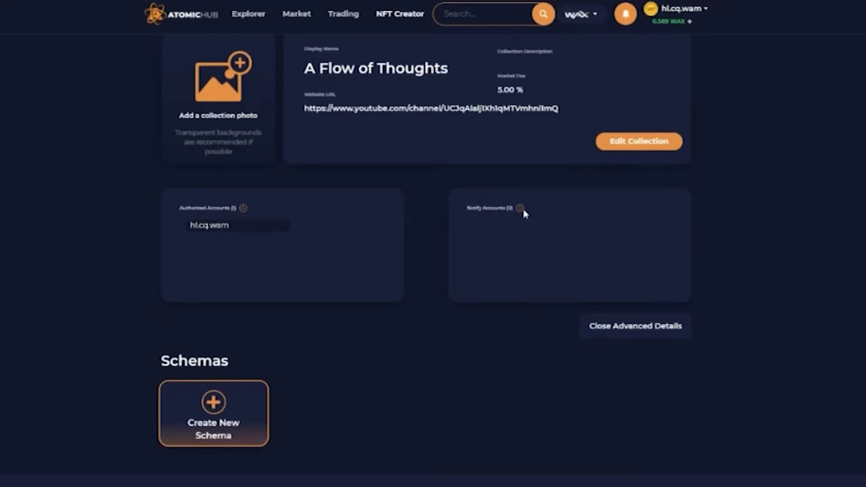
left_click(622, 326)
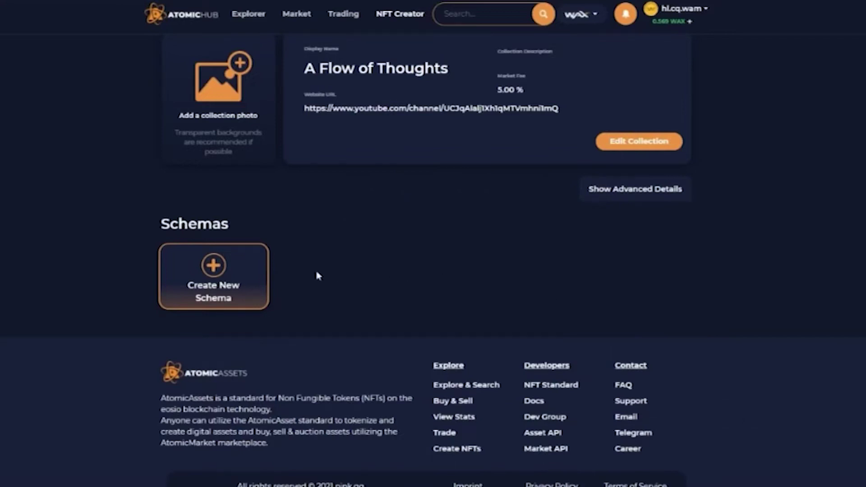
Start a new schema in the collection and add a Mint attribute of type Integer Number
left_click(236, 288)
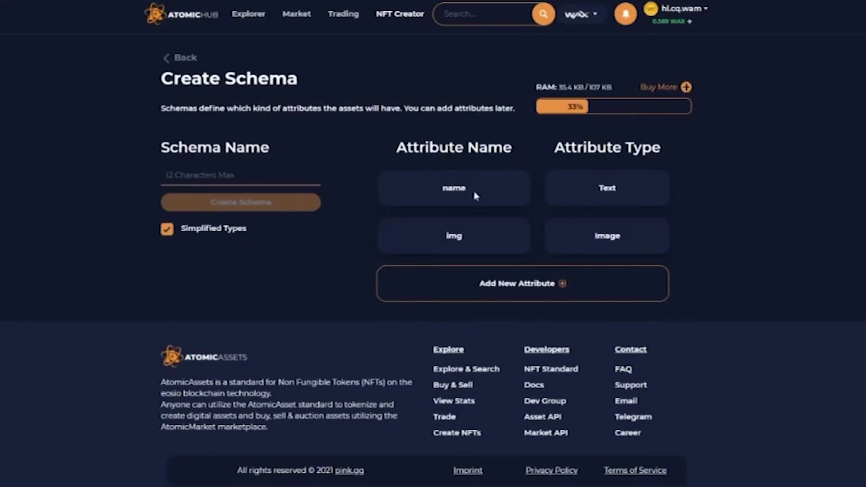
left_click(534, 289)
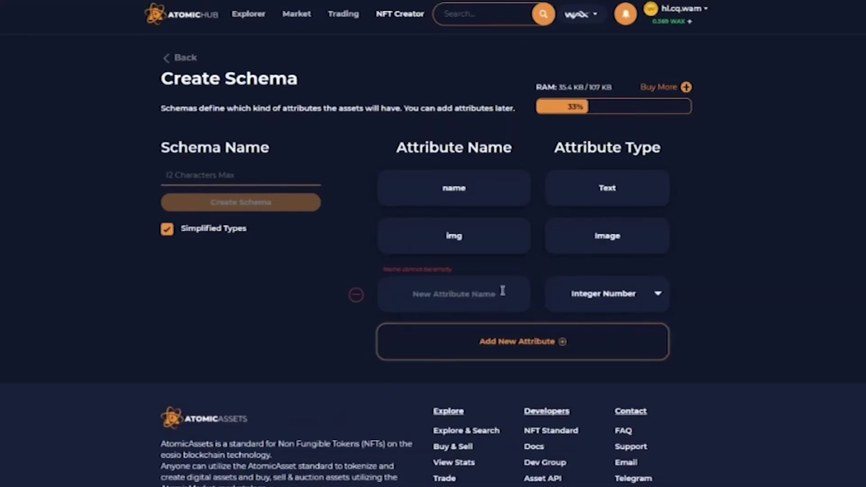
left_click(408, 293)
type("Mint")
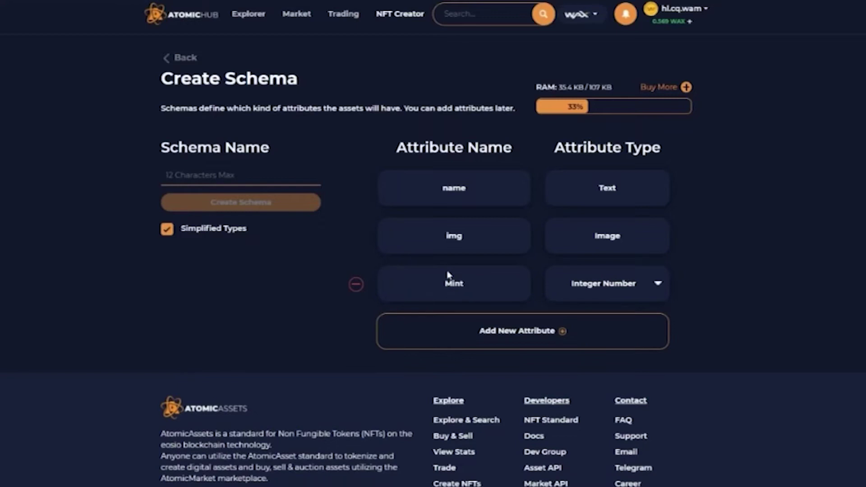
left_click(654, 285)
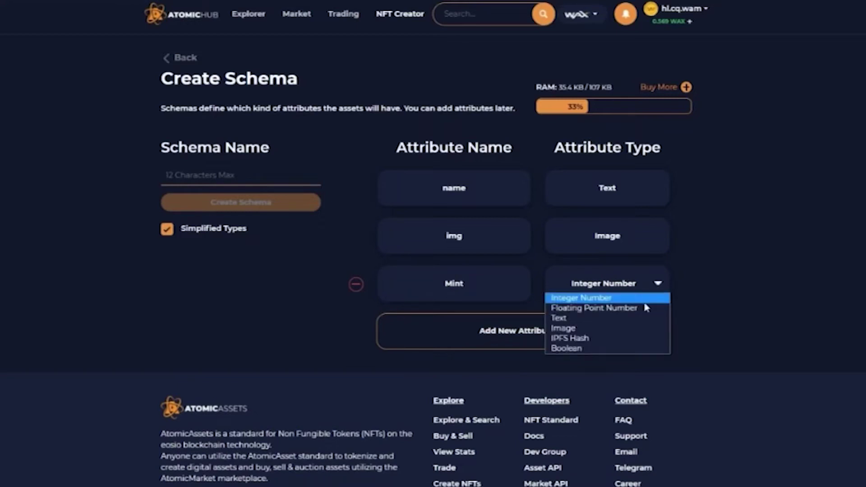
left_click(604, 298)
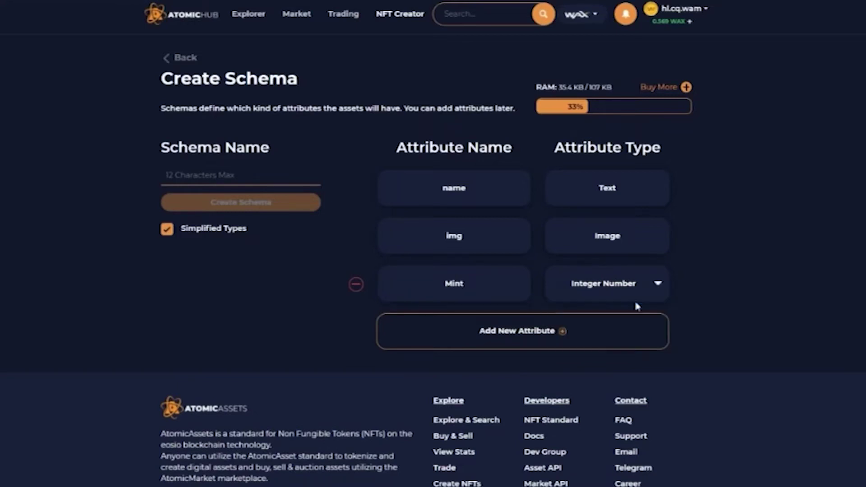
Add a Variant attribute of type Text to the schema
left_click(518, 336)
left_click(460, 337)
type("Variant")
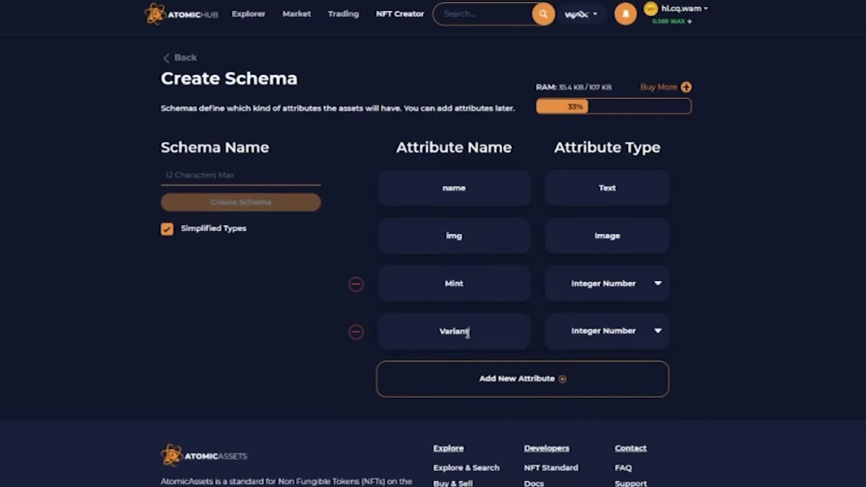
left_click(610, 331)
left_click(602, 367)
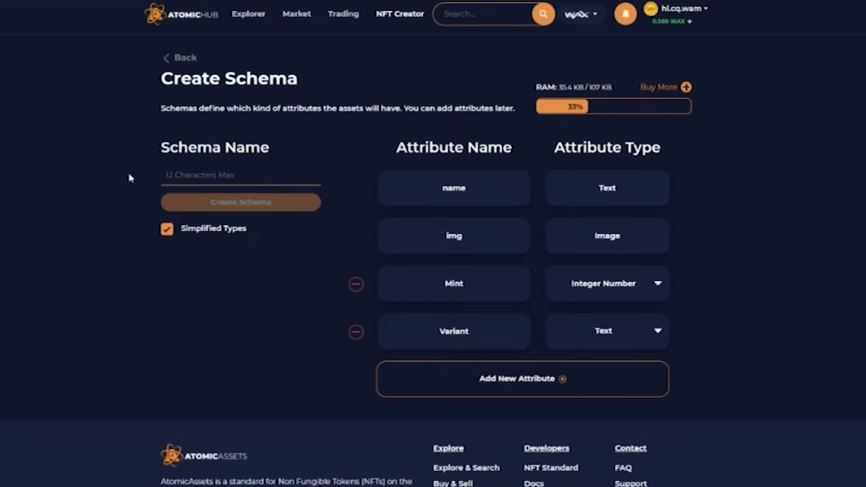
Name the schema learningnft1
type("learnin")
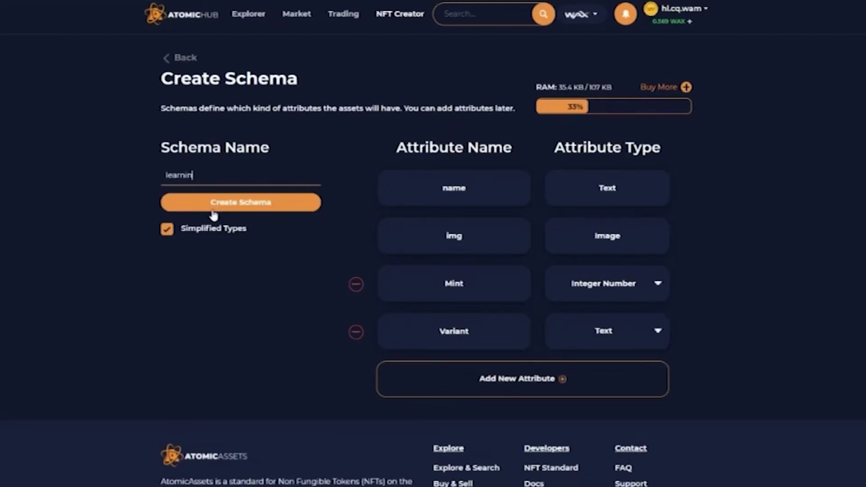
type("gnft")
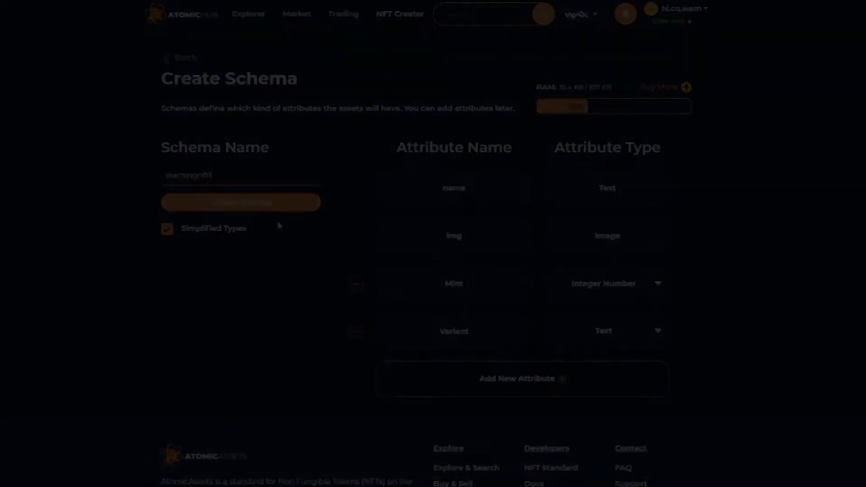
type("1")
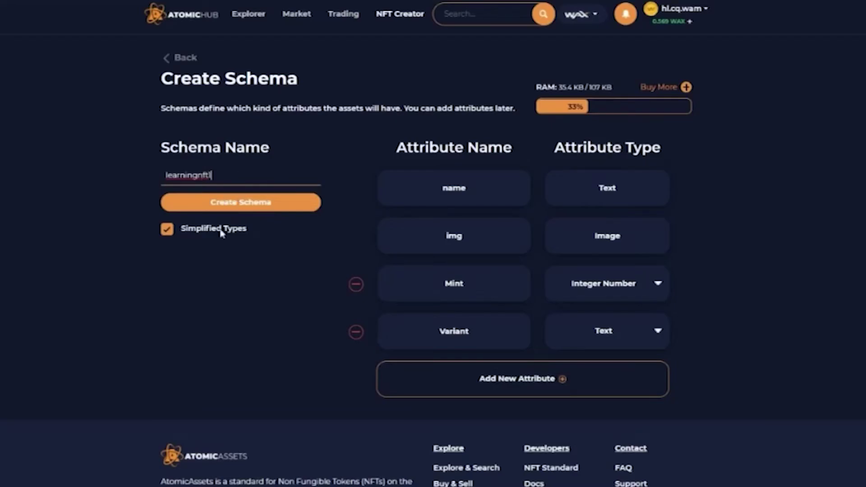
Examine the detailed data types available for the Mint and Variant attributes without Simplified Types, and restore the simplified view
left_click(168, 230)
left_click(168, 229)
left_click(167, 230)
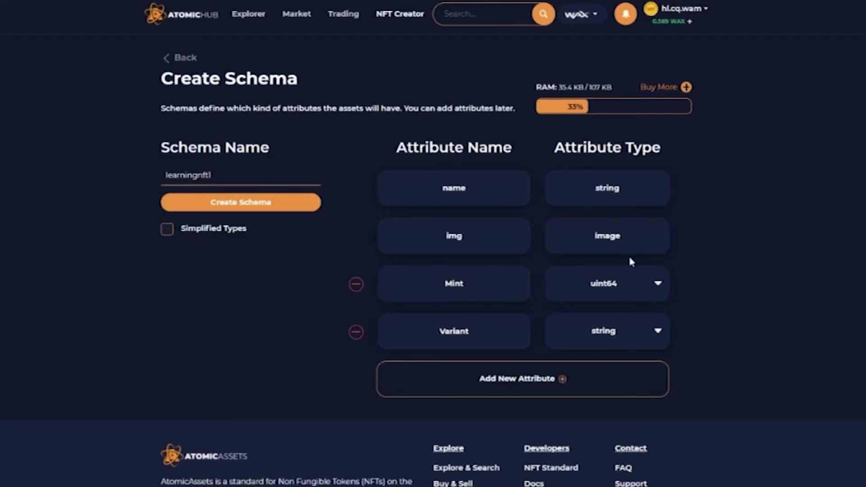
left_click(631, 283)
left_click(721, 274)
left_click(631, 331)
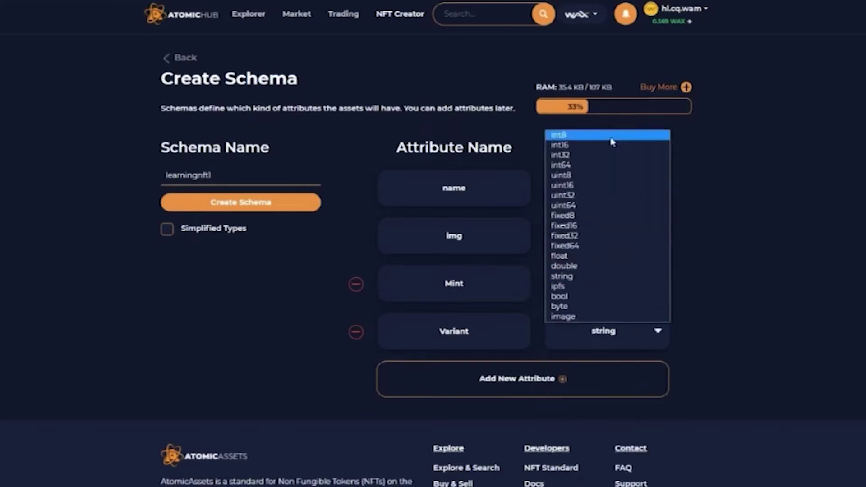
left_click(167, 229)
left_click(167, 229)
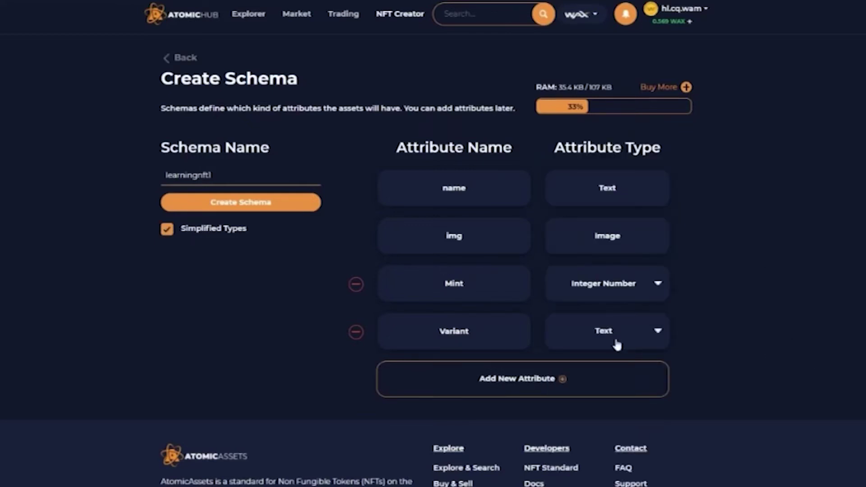
Create the schema and start minting a new asset from it
left_click(254, 204)
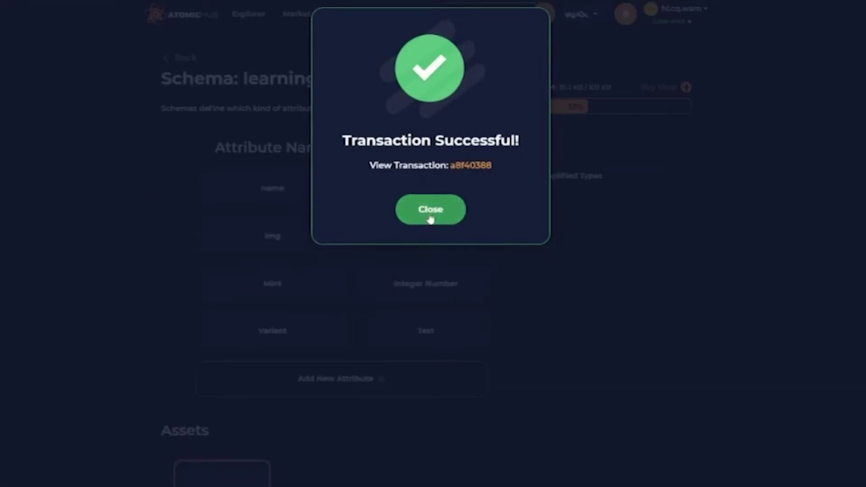
left_click(430, 220)
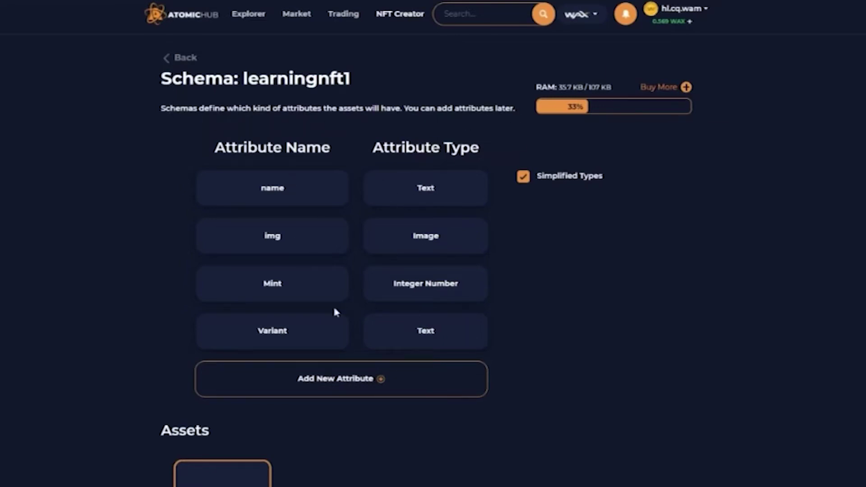
scroll(554, 293, "down", 2)
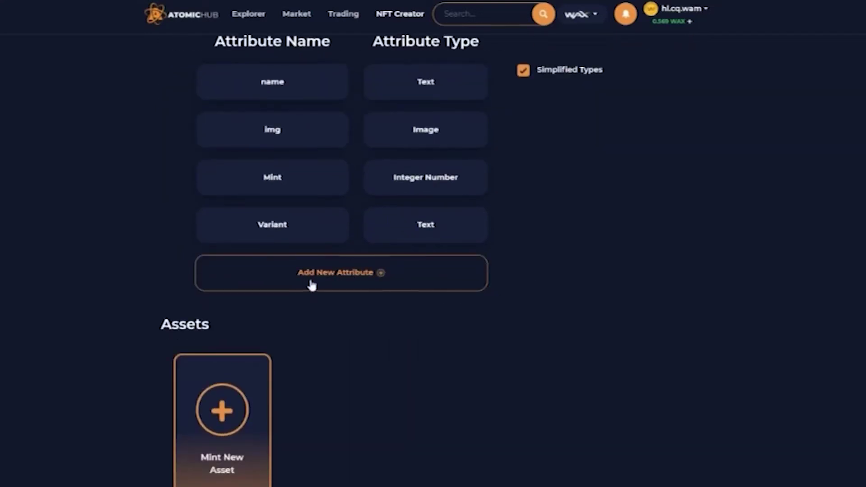
scroll(365, 346, "down", 4)
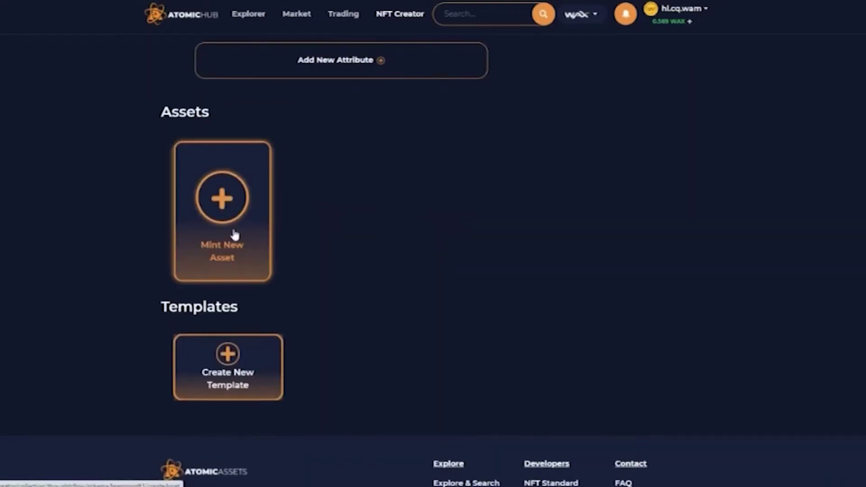
left_click(225, 214)
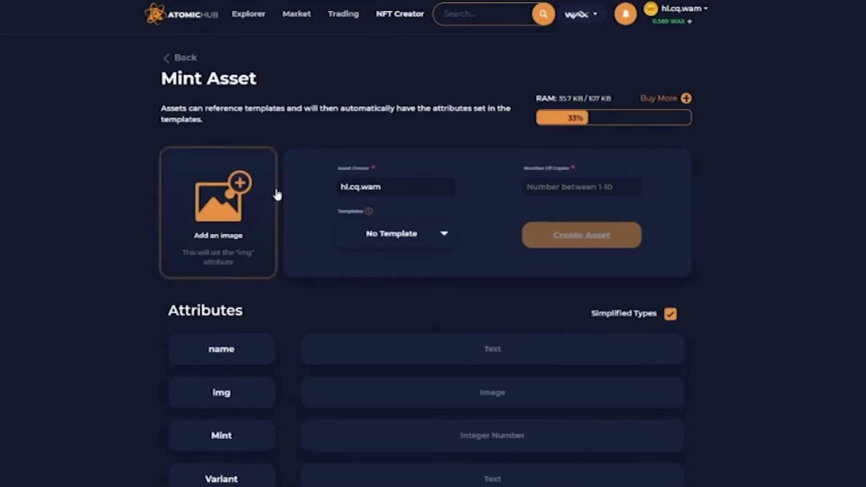
Set the asset to No Template with 10 copies and add the question-mark face image
left_click(385, 234)
left_click(387, 249)
left_click(541, 187)
type("10")
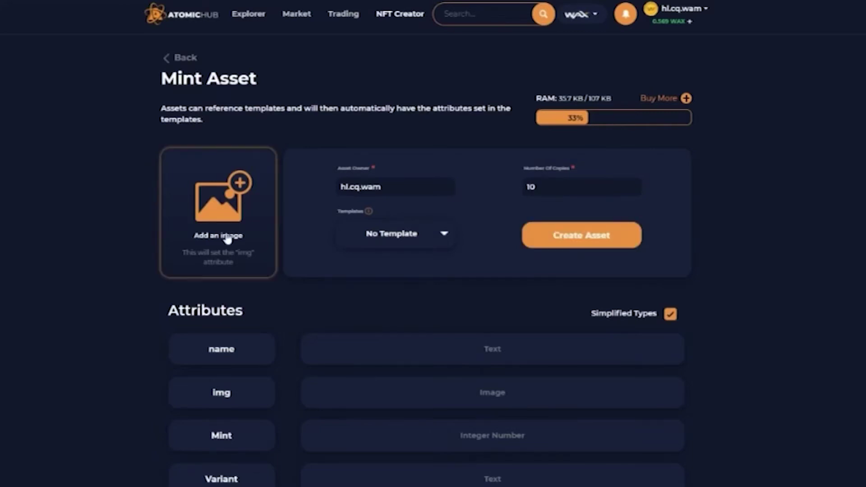
left_click(230, 234)
double_click(143, 27)
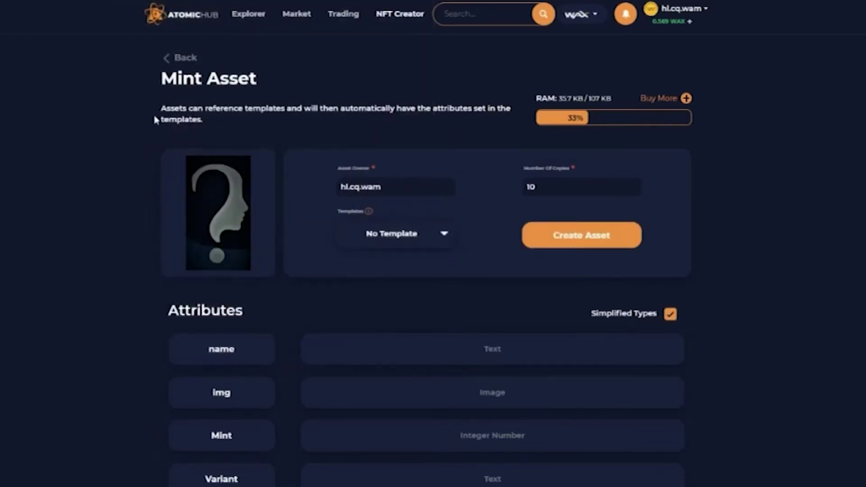
Fill in the asset's name attribute as Flow of Dark Thoughts and its Variant as Dark
scroll(398, 270, "down", 2)
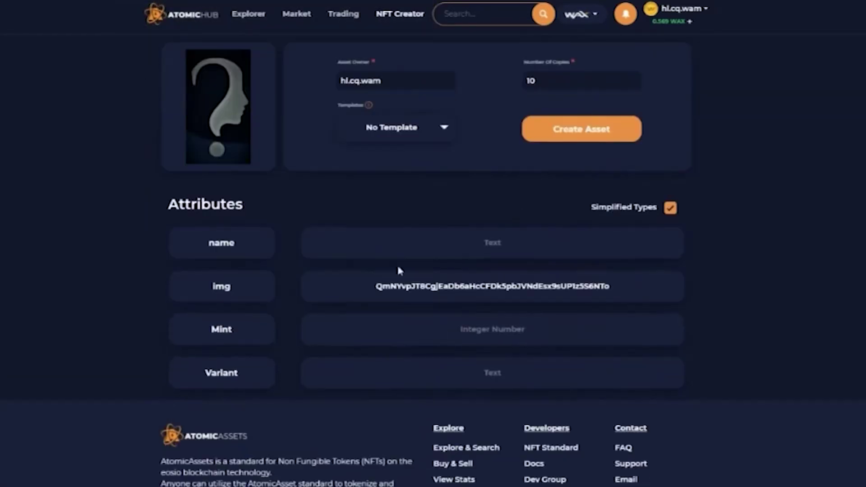
left_click(500, 242)
type("Flow of Dark Thoughts")
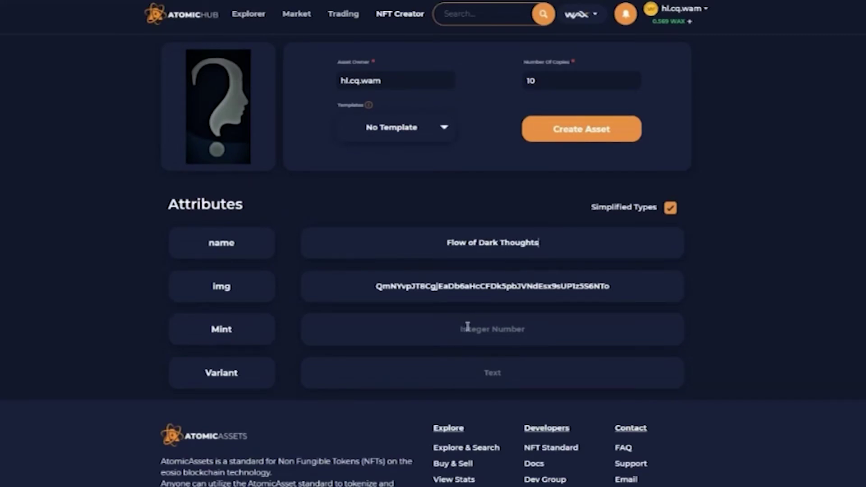
left_click(484, 331)
left_click(497, 375)
type("Dark")
Mint 50 copies of the asset and confirm the mint summary
scroll(679, 321, "up", 2)
left_click(585, 210)
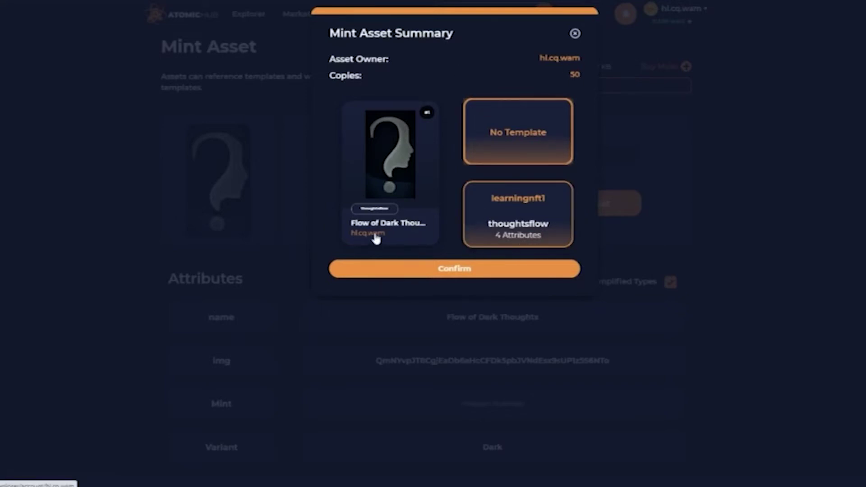
left_click(445, 269)
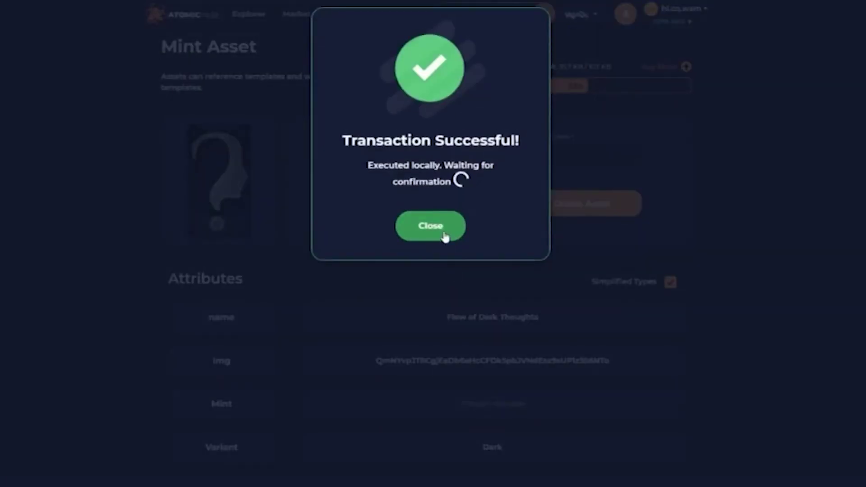
Return to the learningnft1 schema, look over its minted assets and view the details of one Flow of Dark Thoughts asset
left_click(441, 219)
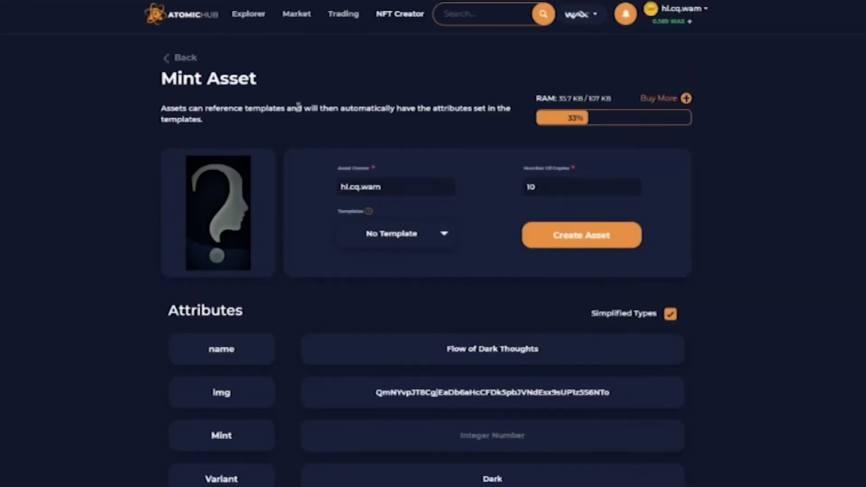
left_click(185, 57)
scroll(192, 66, "up", 3)
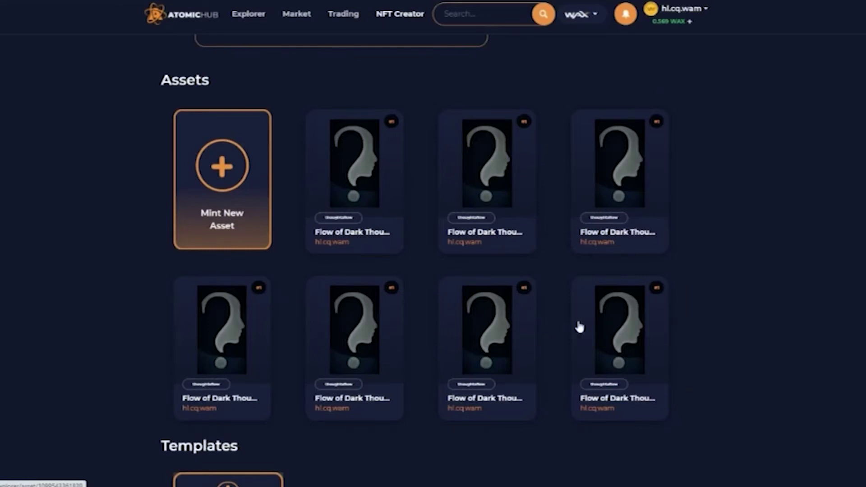
scroll(594, 317, "down", 3)
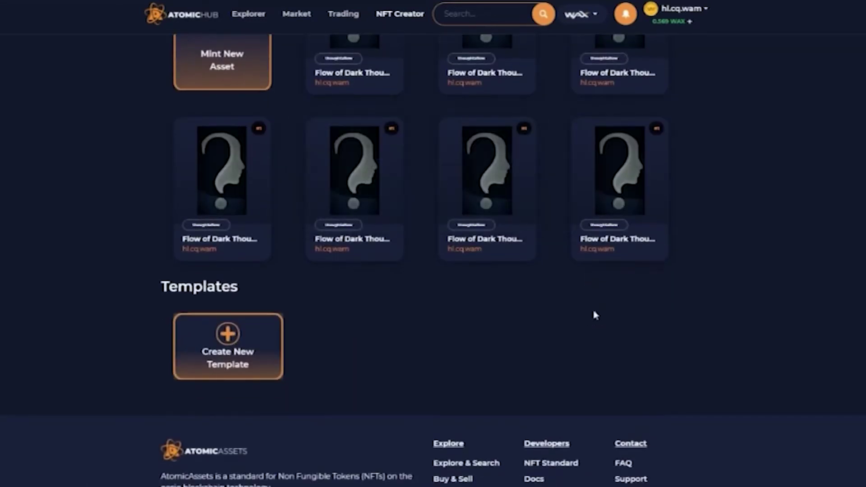
scroll(594, 316, "up", 3)
scroll(485, 276, "up", 1)
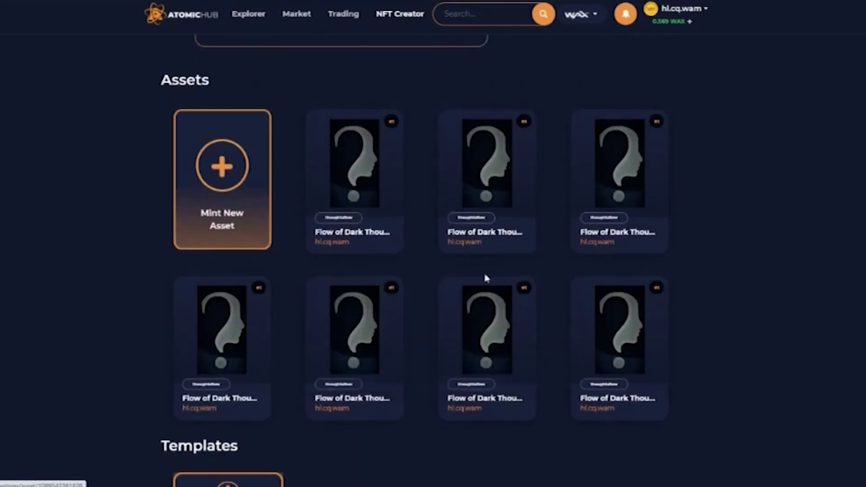
left_click(365, 218)
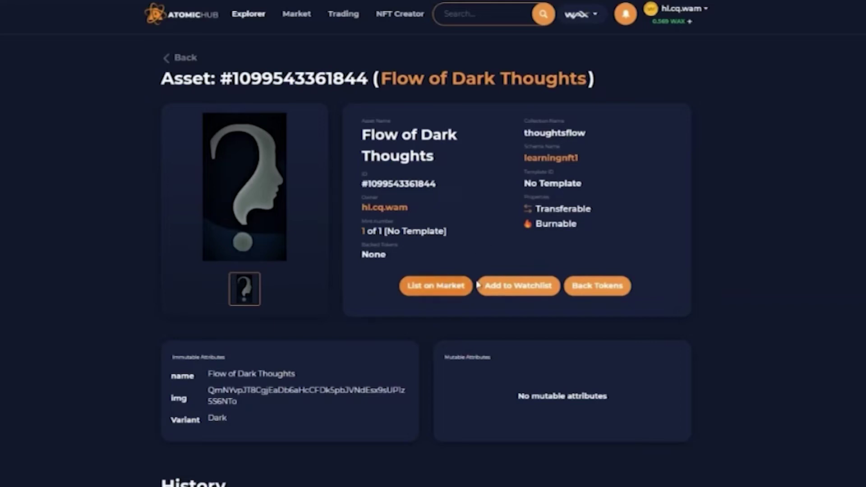
left_click(185, 59)
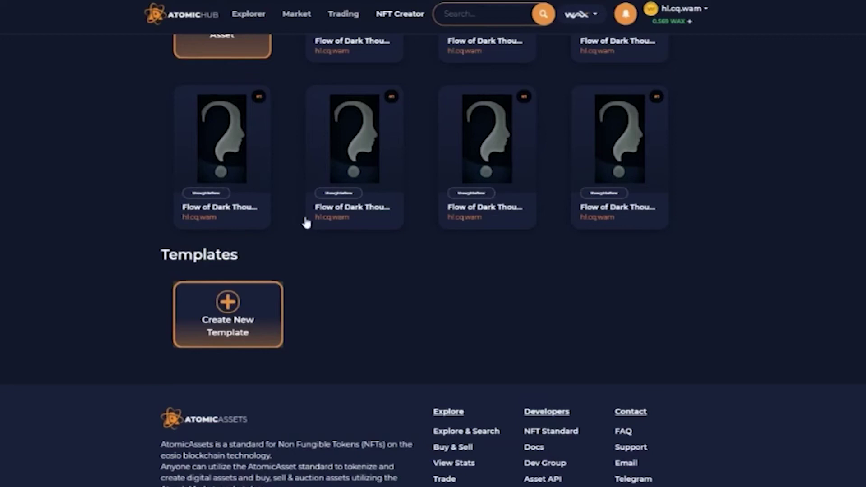
Leave the learningnft1 schema and start a new schema named learningnft2 in the thoughtsflow collection
scroll(306, 222, "up", 4)
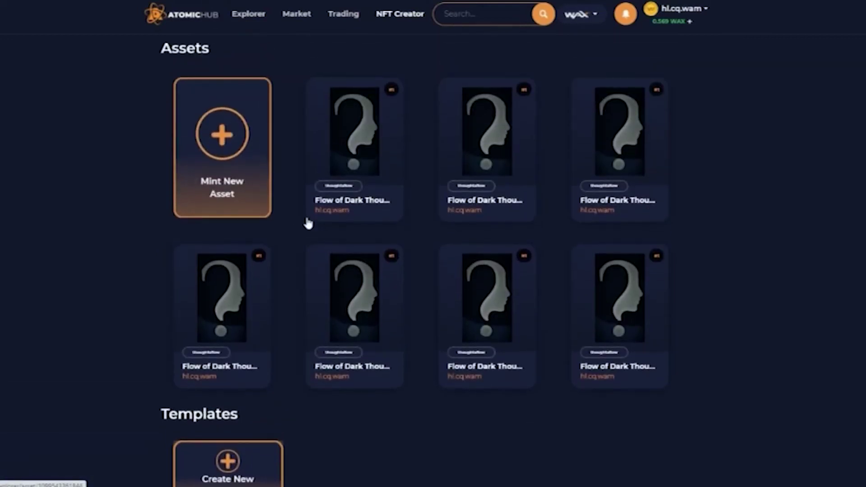
scroll(311, 145, "up", 8)
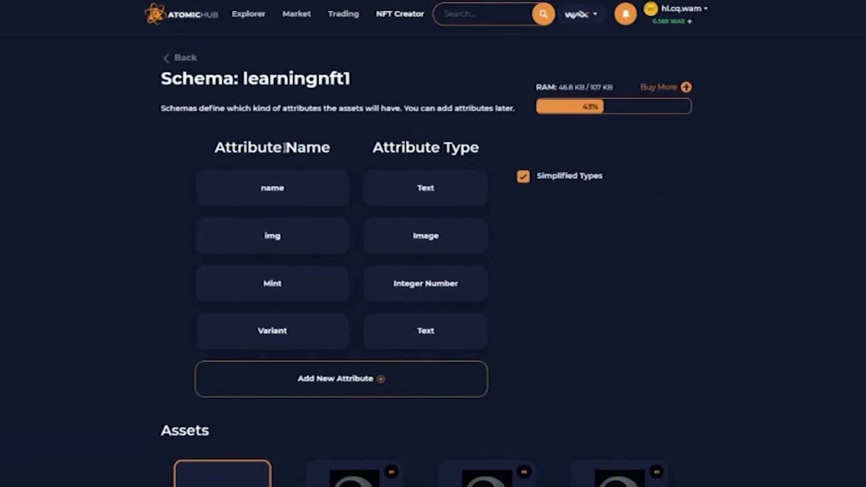
left_click(172, 57)
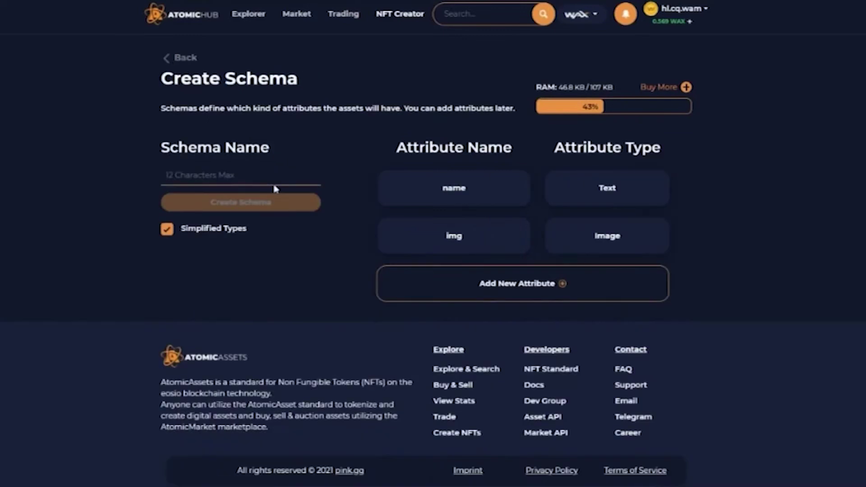
left_click(228, 175)
type("learningnft2")
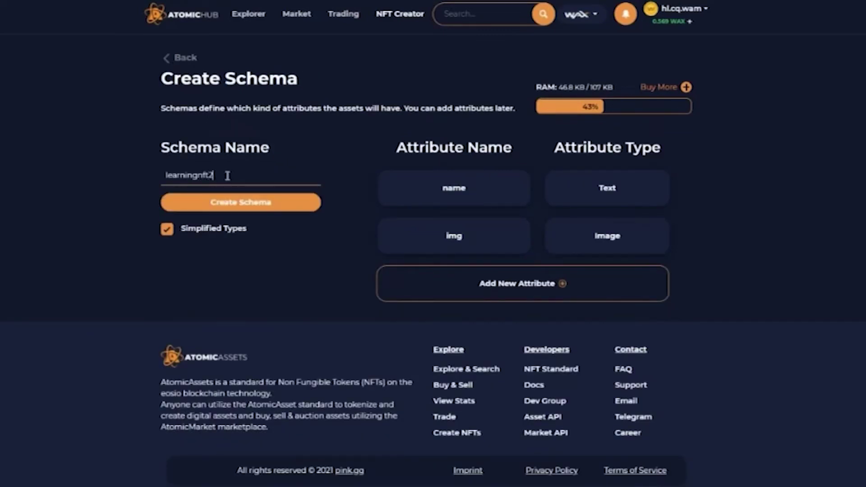
Add a Variant attribute of type Text and create the schema
left_click(524, 288)
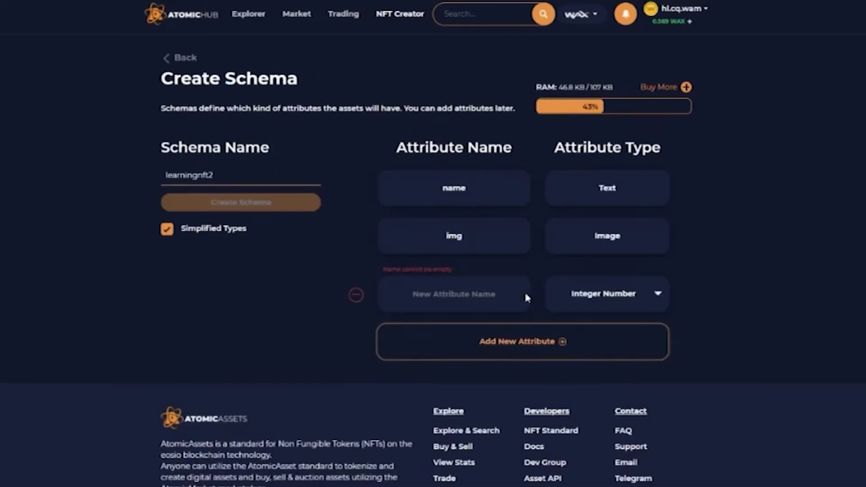
left_click(448, 291)
type("Variant")
left_click(613, 285)
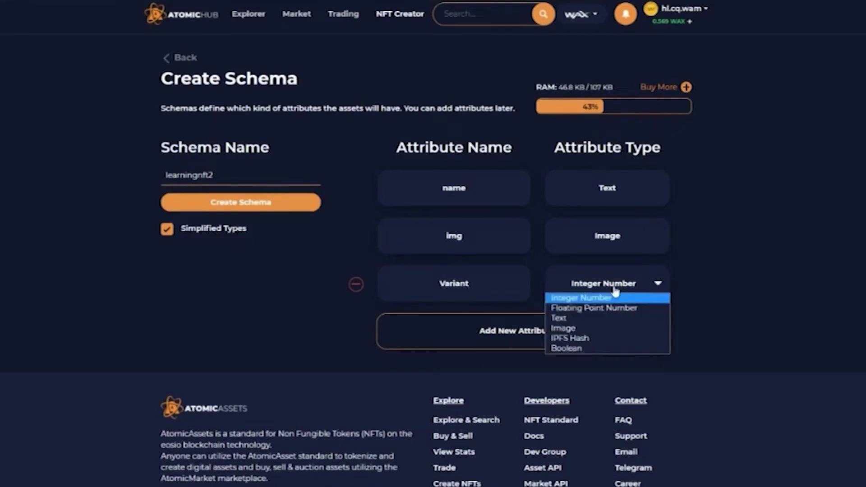
left_click(597, 318)
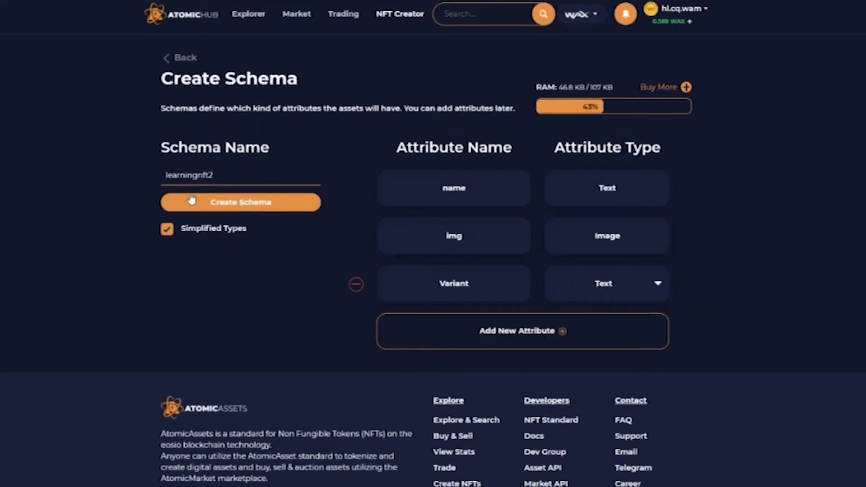
left_click(213, 209)
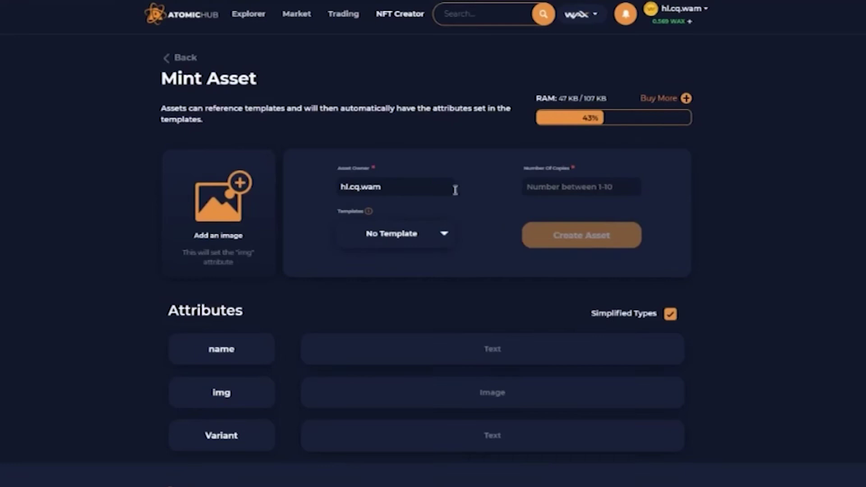
Start minting an asset from the learningnft2 schema with 10 copies and add the light question-mark face image
left_click(581, 189)
type("10")
scroll(458, 332, "down", 2)
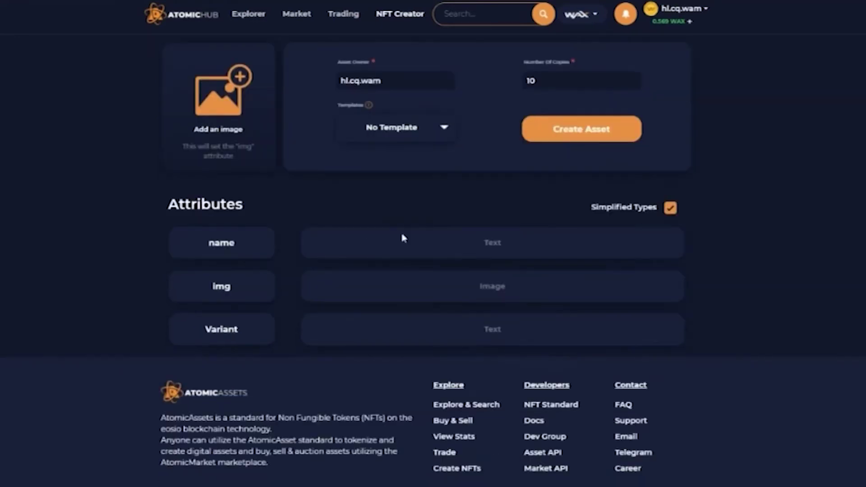
left_click(231, 143)
left_click(220, 46)
left_click(359, 359)
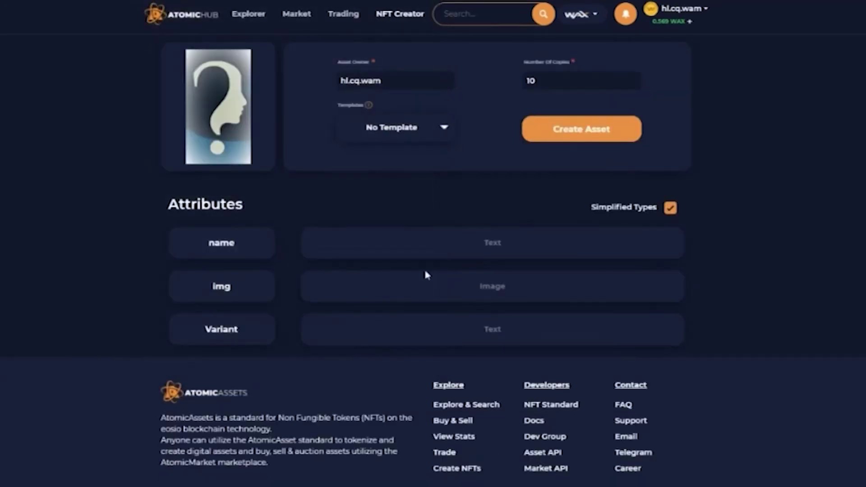
Fill in the asset's name attribute as Flow of Light Thoughts and its Variant as Light
type("Flow of Light Thoughts")
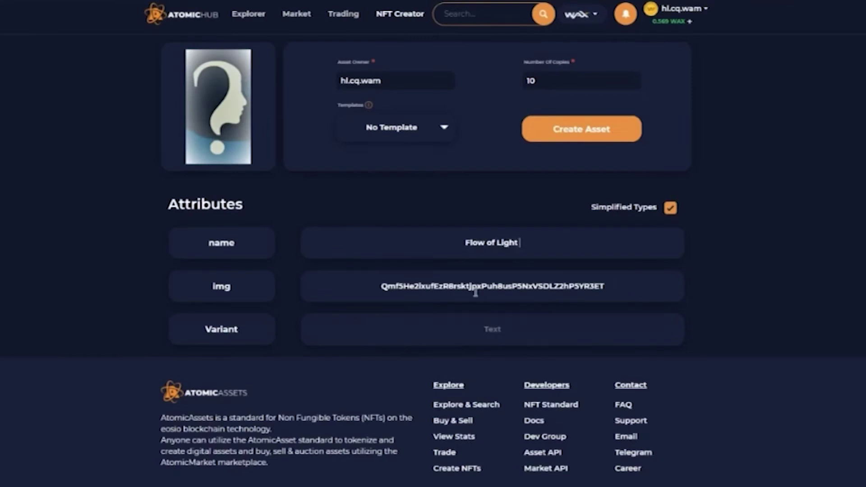
left_click(497, 334)
type("Light")
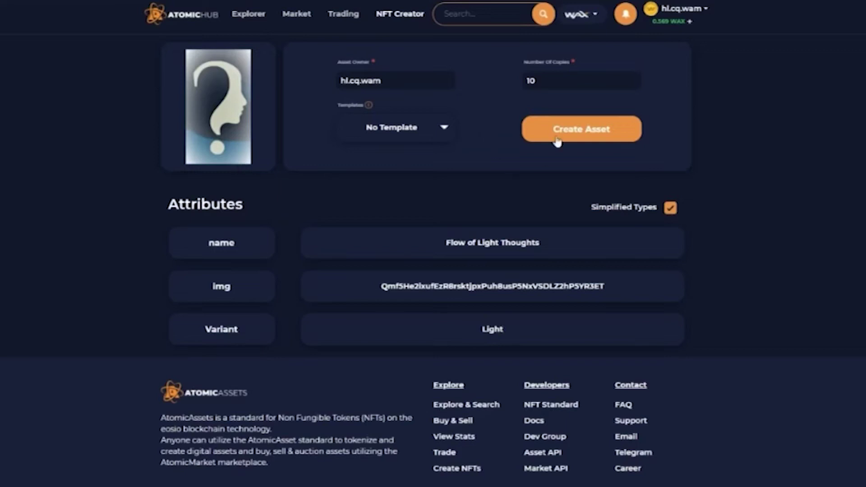
Create the Flow of Light Thoughts asset and confirm the mint summary
scroll(555, 180, "up", 1)
left_click(554, 182)
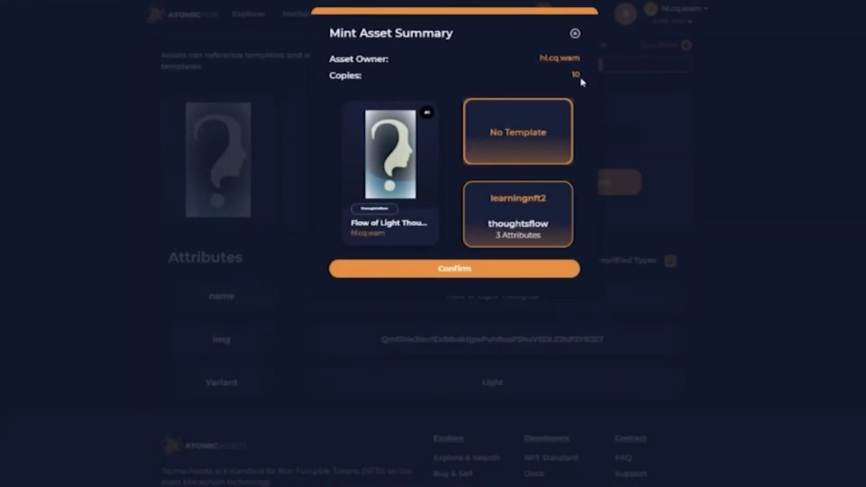
left_click(438, 270)
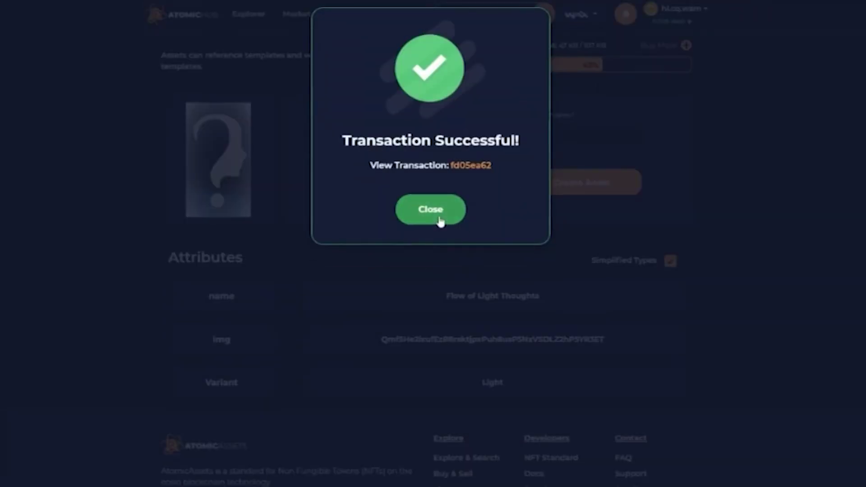
left_click(430, 208)
Return to the learningnft2 schema and look over its attributes and minted assets
scroll(271, 136, "up", 2)
left_click(177, 57)
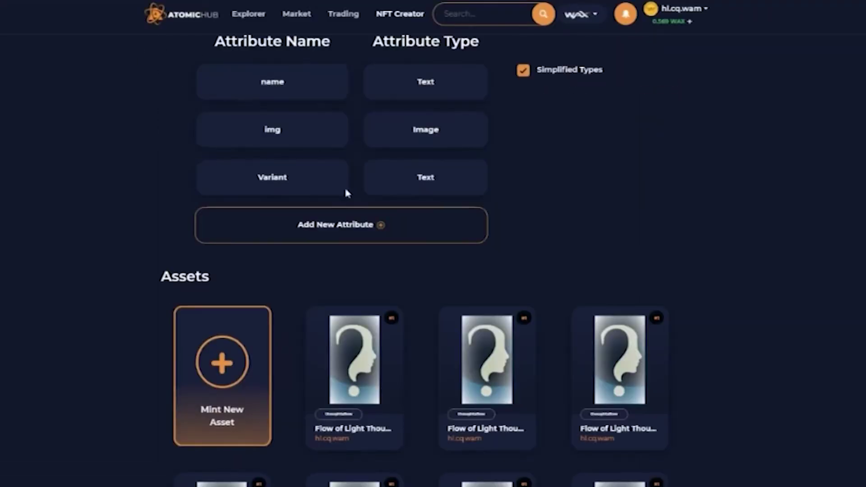
scroll(346, 191, "down", 5)
scroll(384, 316, "up", 2)
mouse_move(385, 235)
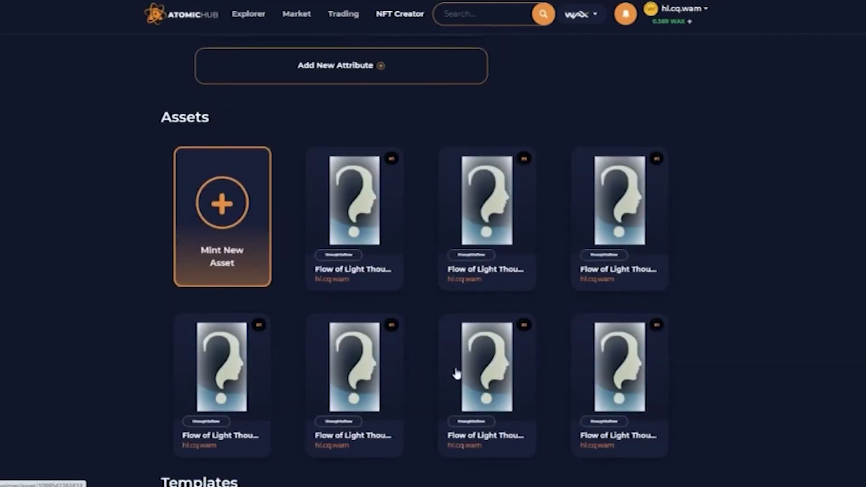
scroll(593, 388, "down", 4)
scroll(594, 386, "up", 4)
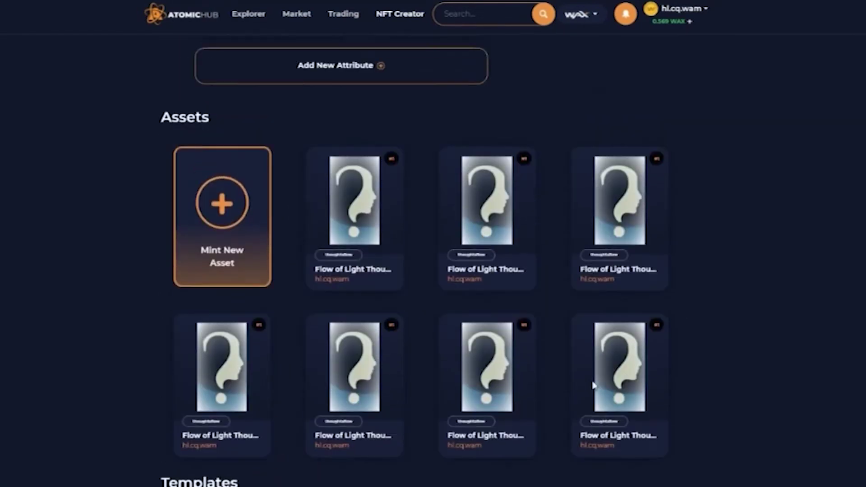
mouse_move(594, 386)
scroll(600, 194, "up", 5)
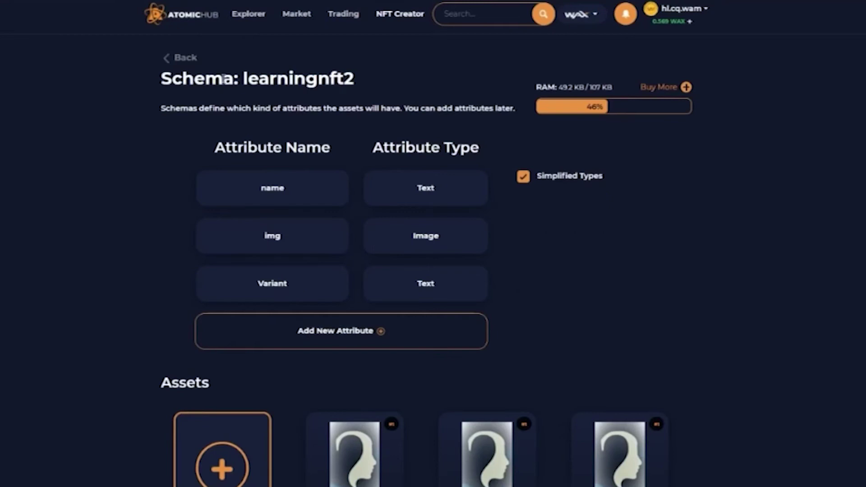
Go back through the thoughtsflow collection to My Collections and open the account's inventory
left_click(178, 62)
left_click(181, 59)
left_click(180, 59)
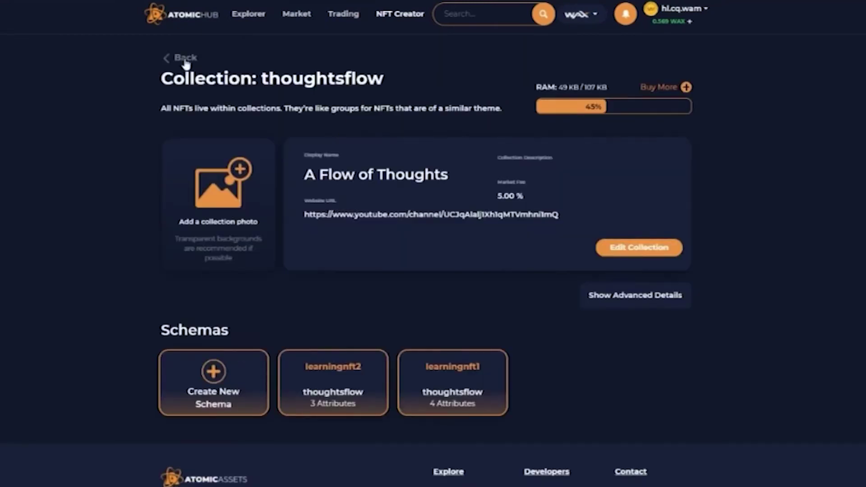
left_click(178, 63)
left_click(178, 57)
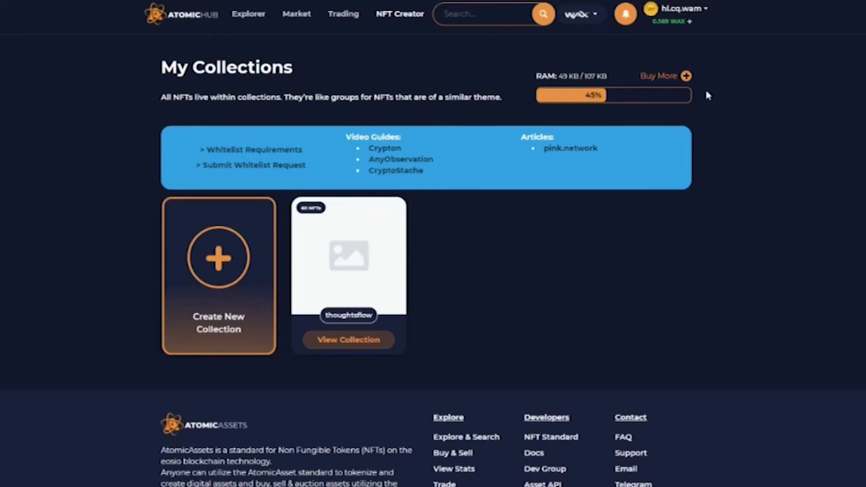
left_click(677, 11)
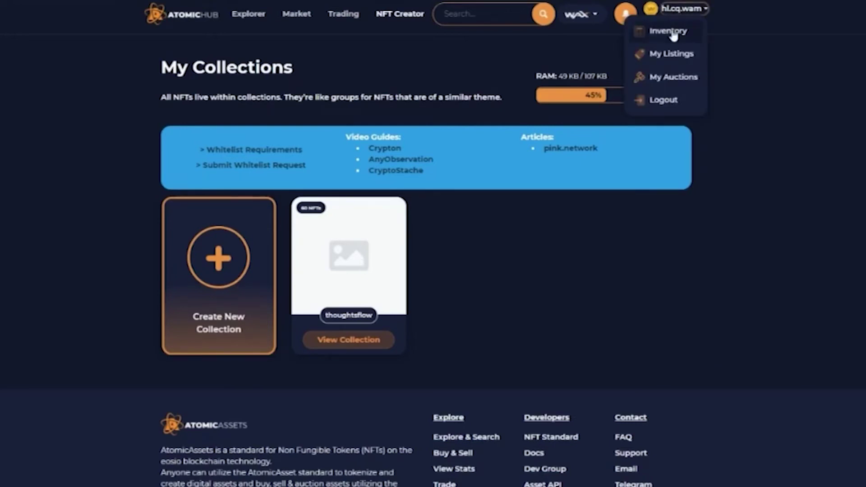
left_click(670, 32)
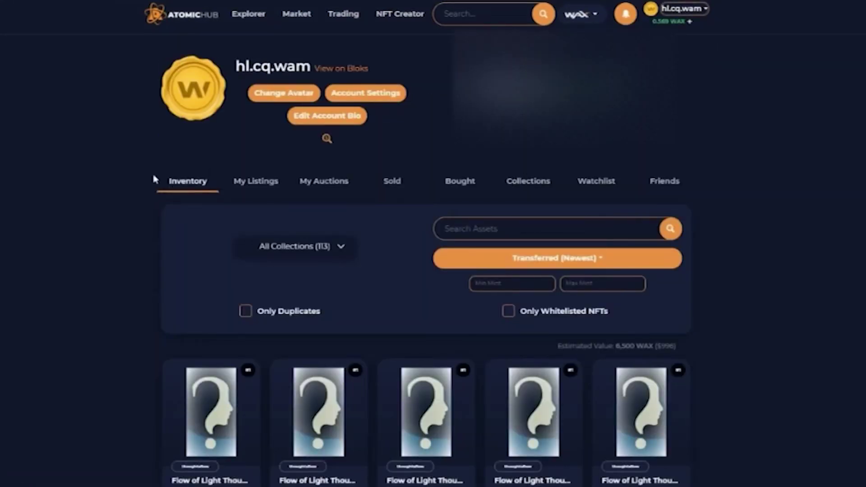
Browse the light and dark assets in the inventory and view the available sorting options
scroll(197, 195, "down", 14)
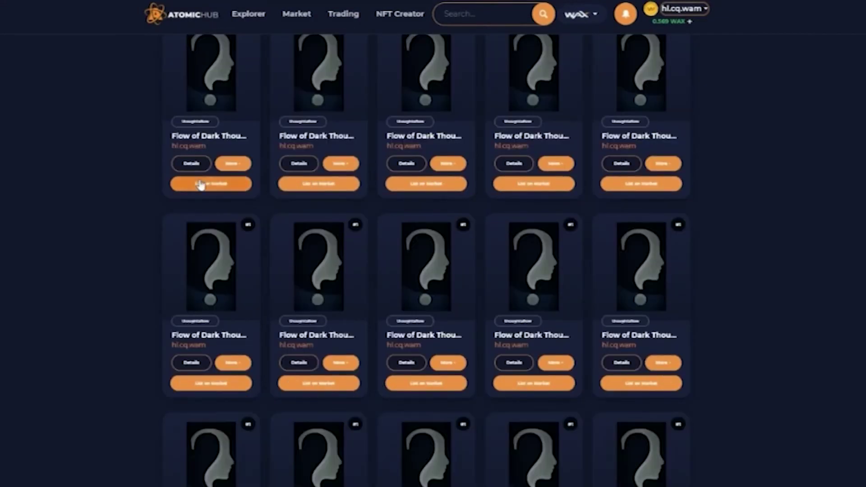
scroll(200, 183, "up", 8)
scroll(201, 180, "down", 8)
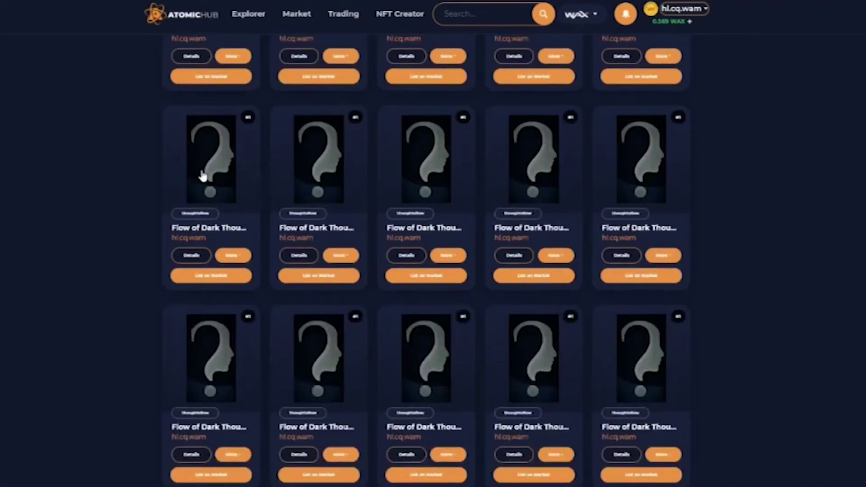
scroll(202, 176, "up", 8)
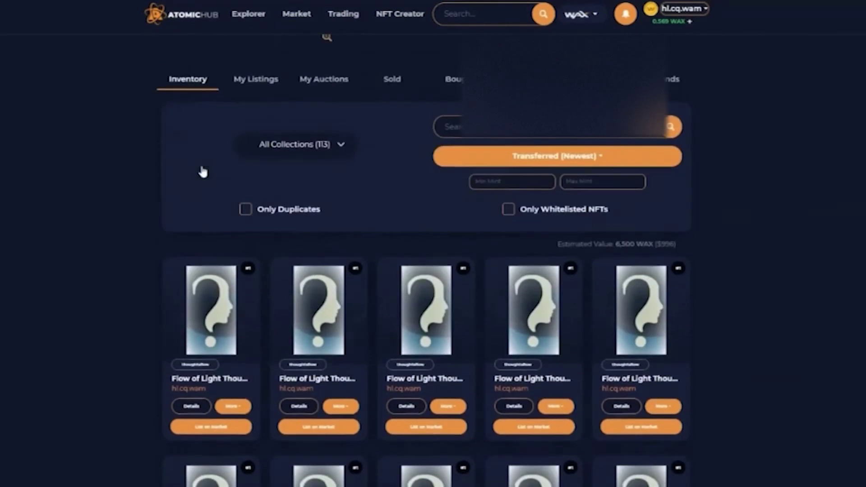
scroll(203, 172, "up", 3)
left_click(588, 265)
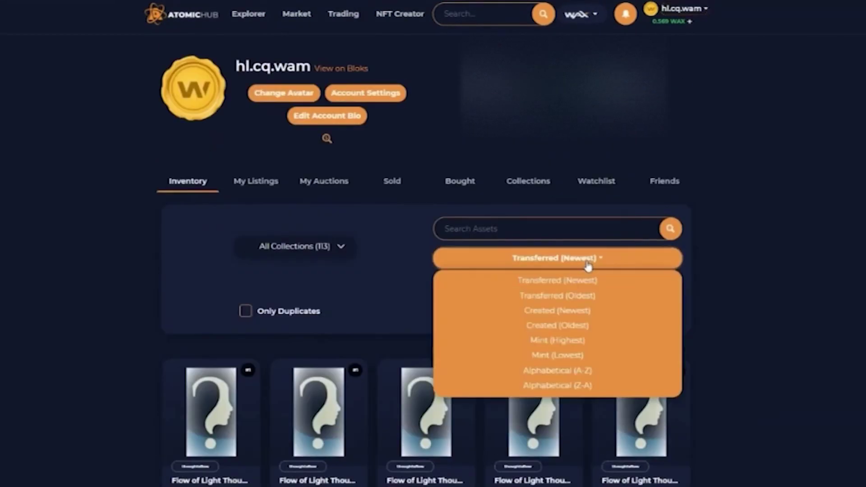
left_click(742, 312)
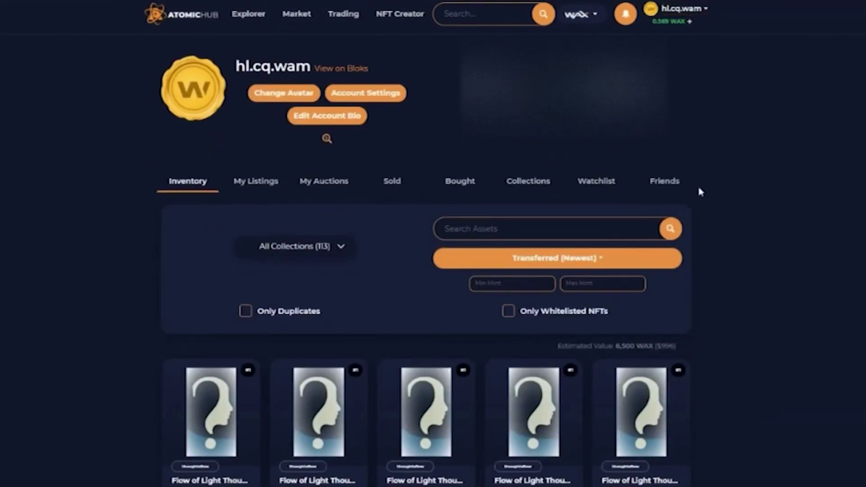
Burn the first Flow of Light Thoughts asset in the inventory, acknowledging its permanent destruction
scroll(253, 239, "down", 5)
left_click(228, 247)
left_click(224, 396)
left_click(379, 135)
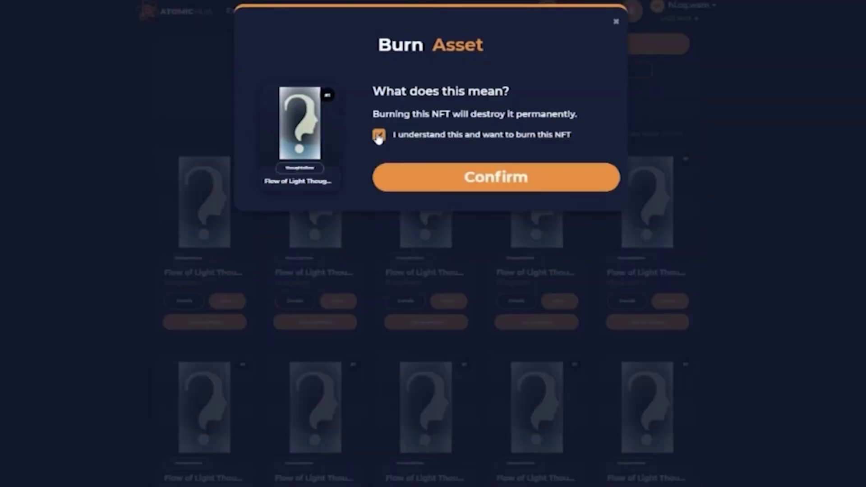
left_click(496, 177)
left_click(446, 230)
scroll(233, 159, "down", 1)
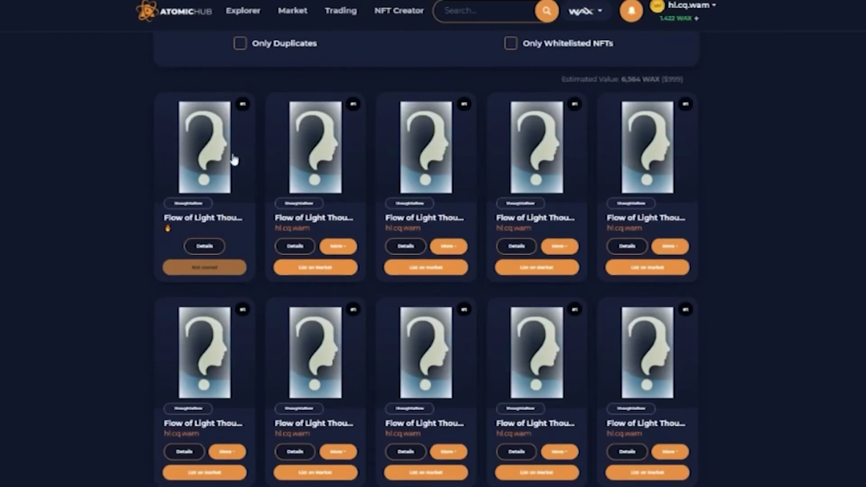
Burn the surplus Flow of Light Thoughts and Flow of Dark Thoughts assets in the inventory, keeping one of each
left_click(227, 246)
left_click(225, 352)
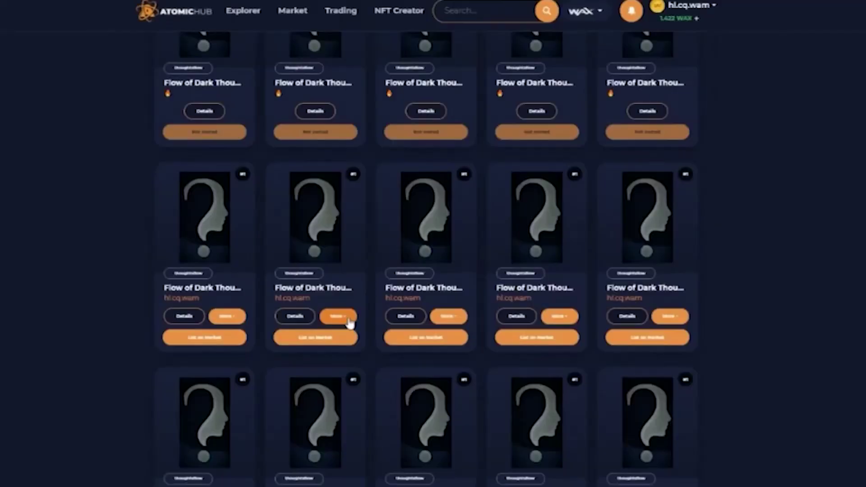
left_click(560, 249)
left_click(572, 345)
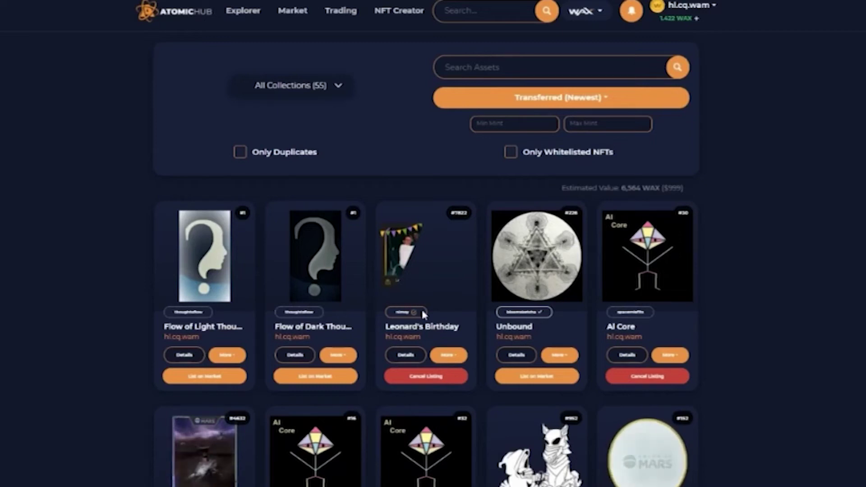
Open the Leonard's Birthday asset, review its details, attributes, price history and transfers, and return to the profile inventory
mouse_move(413, 262)
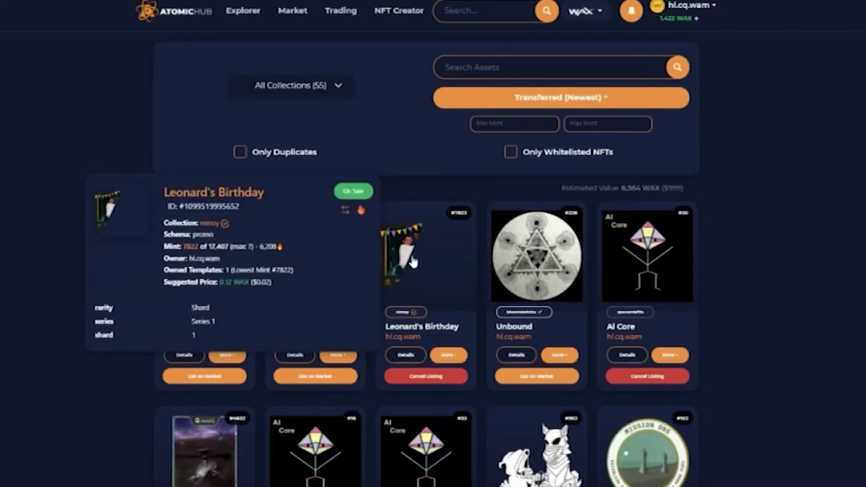
left_click(413, 263)
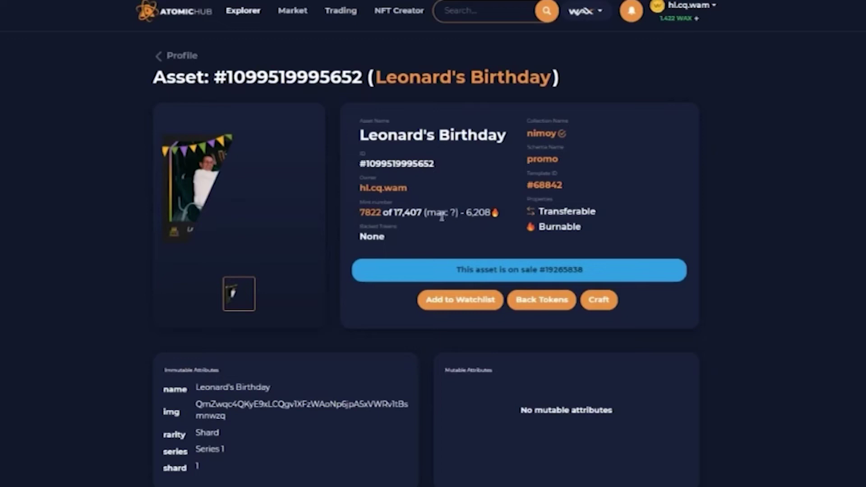
scroll(402, 274, "down", 3)
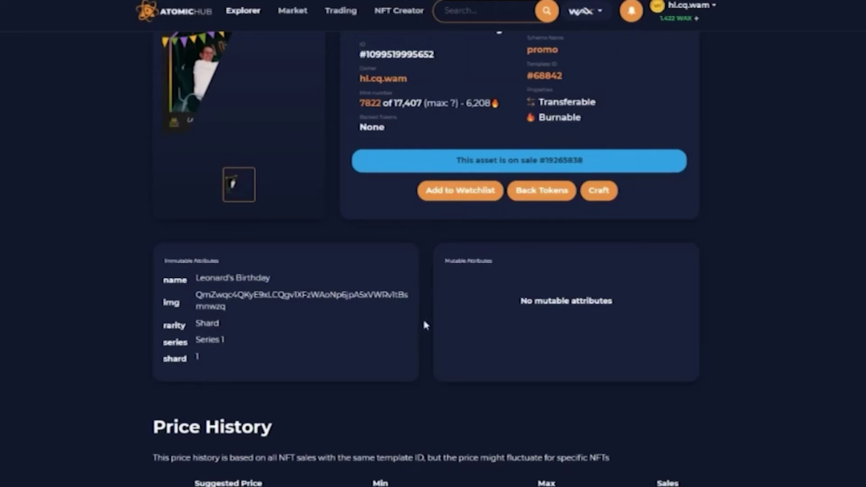
scroll(457, 293, "down", 9)
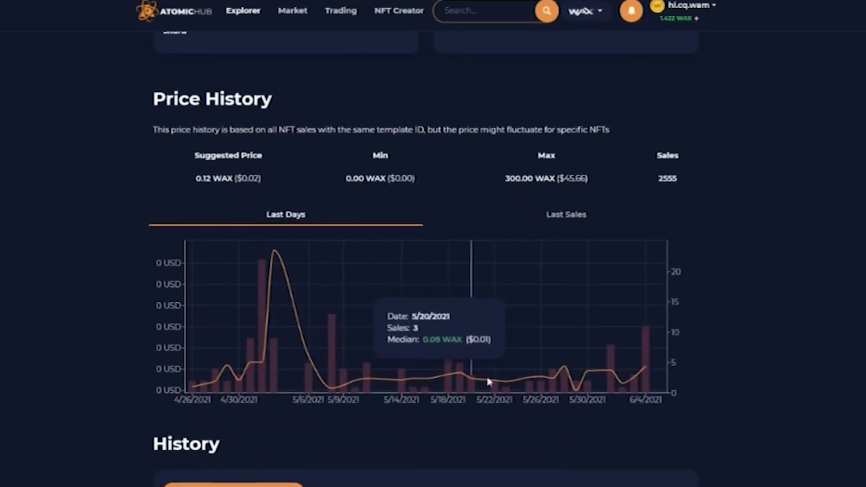
scroll(632, 383, "down", 4)
scroll(613, 401, "down", 5)
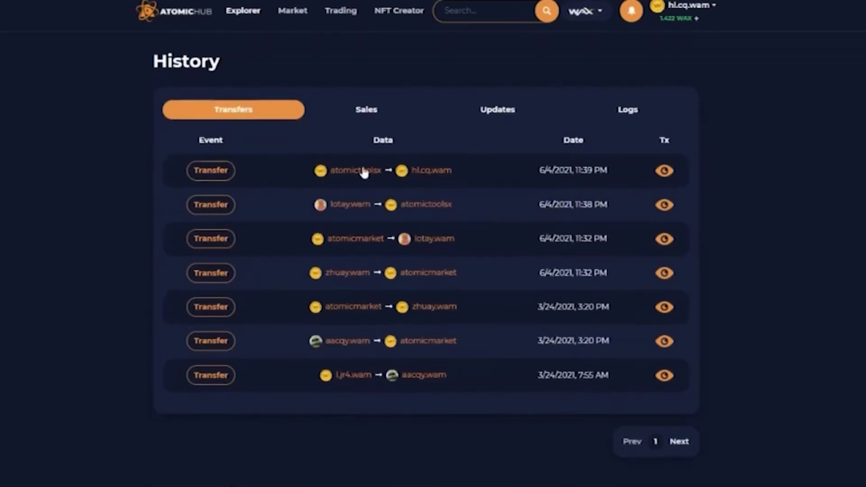
scroll(496, 353, "up", 12)
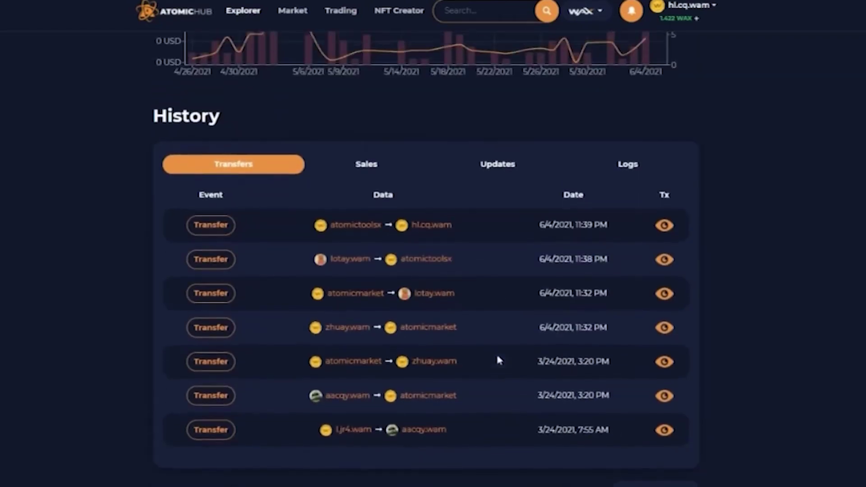
scroll(496, 354, "up", 7)
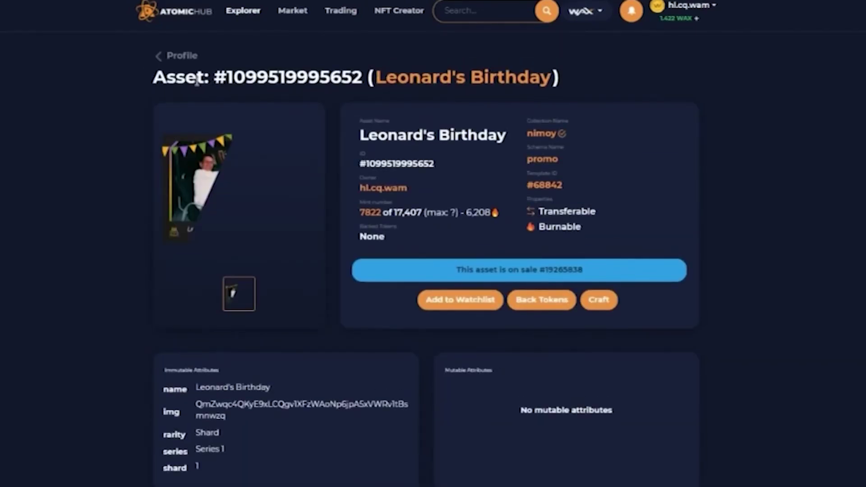
left_click(187, 62)
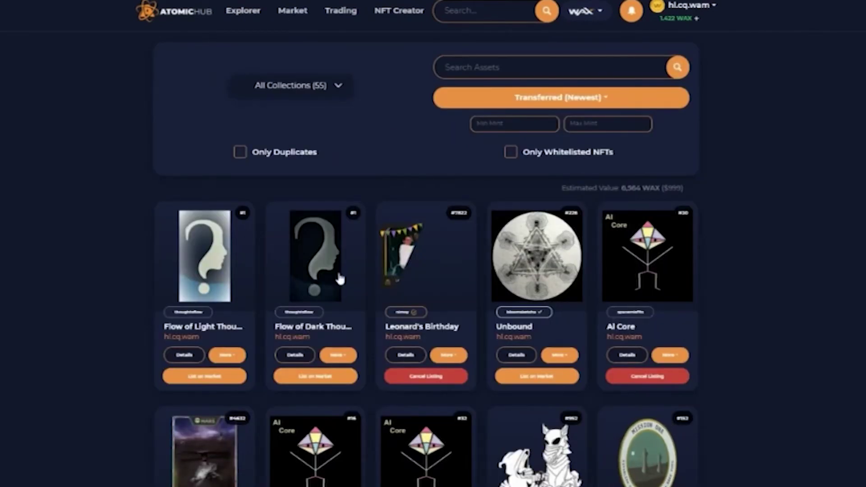
Compare the inventory with and without the Only Whitelisted NFTs filter, leaving the filter off
scroll(616, 332, "down", 3)
scroll(588, 142, "up", 3)
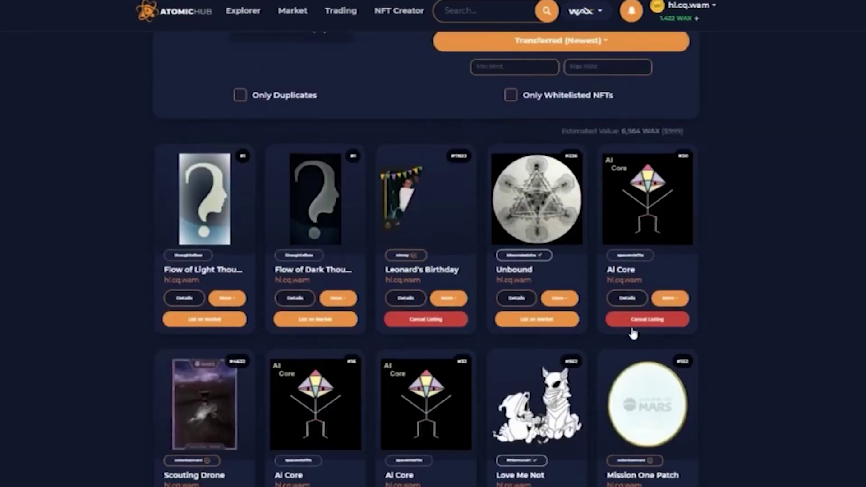
left_click(513, 153)
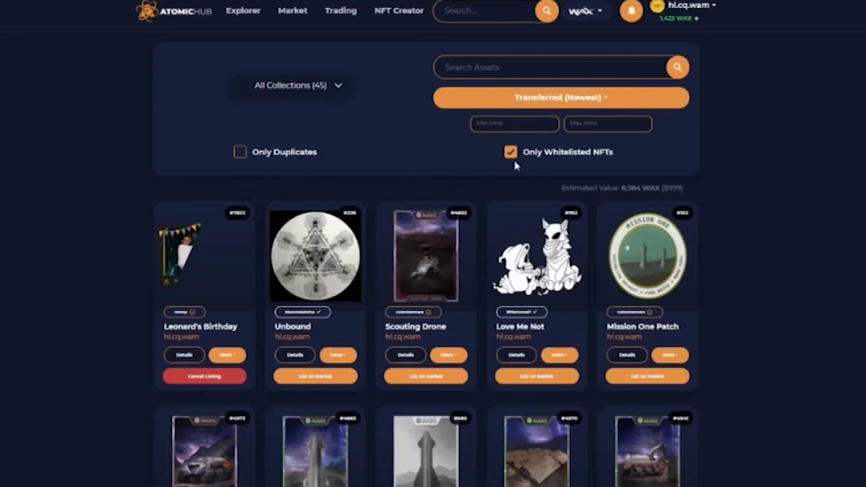
left_click(511, 152)
scroll(511, 203, "up", 3)
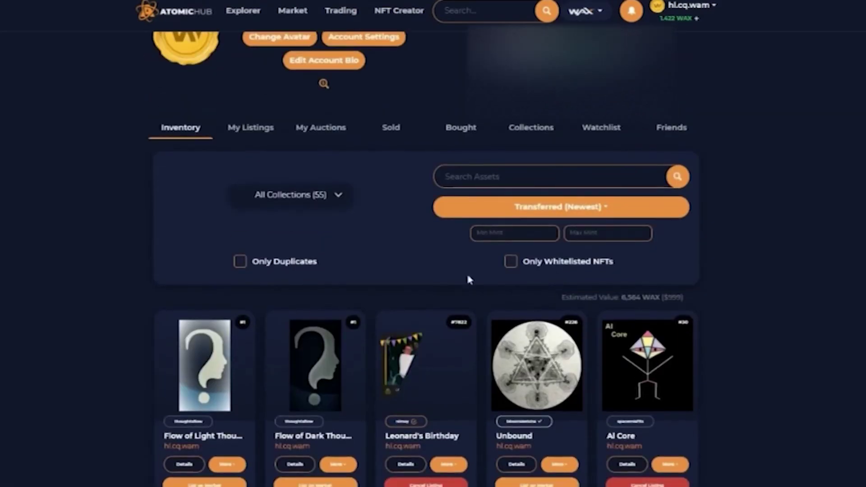
left_click(511, 262)
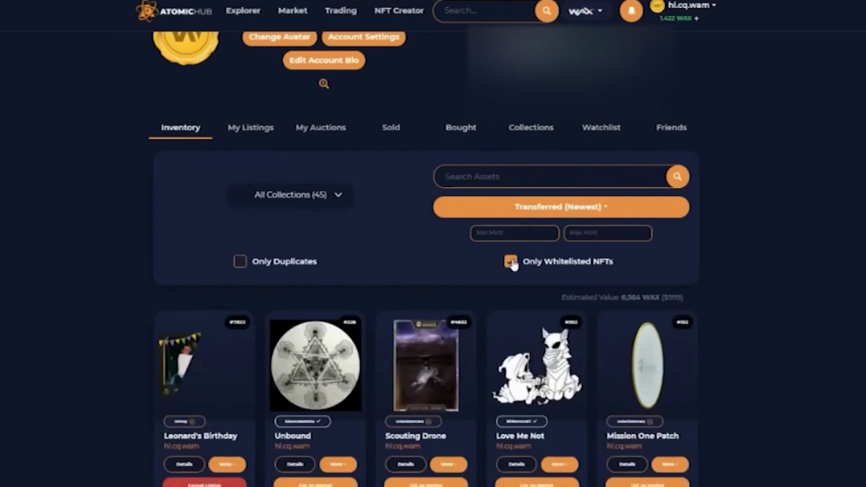
left_click(511, 262)
scroll(515, 264, "up", 2)
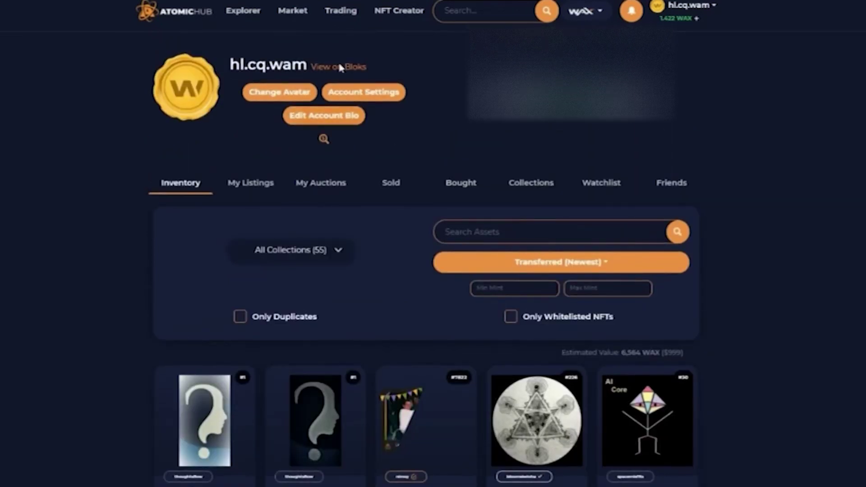
Open the learningnft2 schema in the thoughtsflow collection, inspect the burned Flow of Light Thoughts asset's details, and return to the schema
left_click(388, 13)
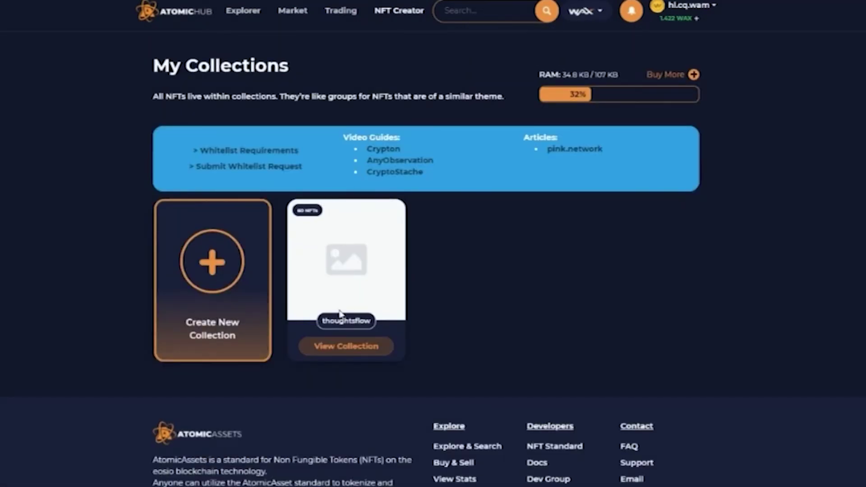
left_click(343, 347)
left_click(344, 349)
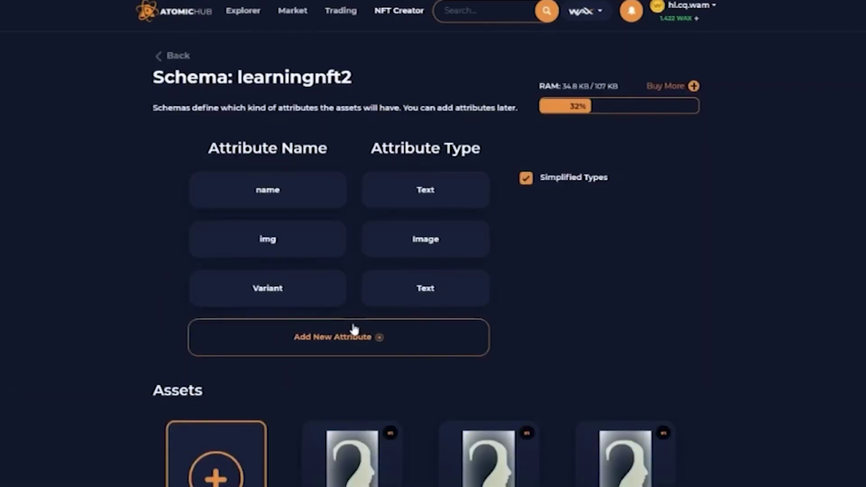
scroll(364, 295, "down", 6)
left_click(454, 267)
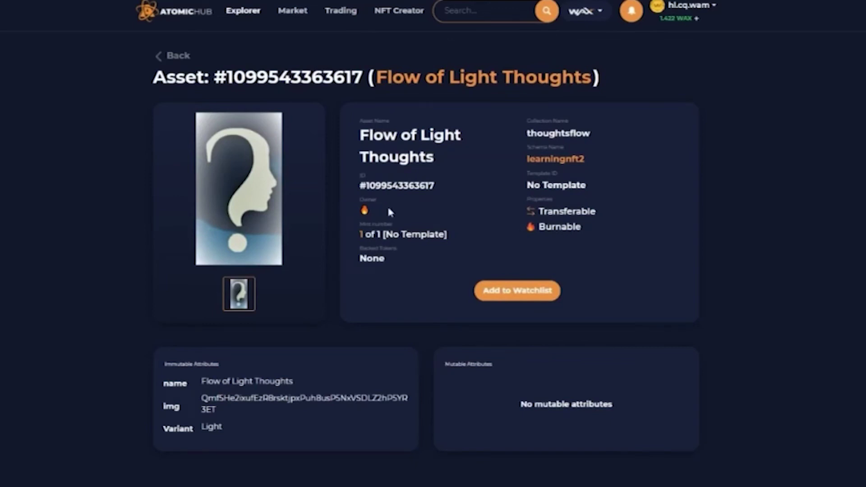
left_click(176, 59)
scroll(212, 191, "up", 9)
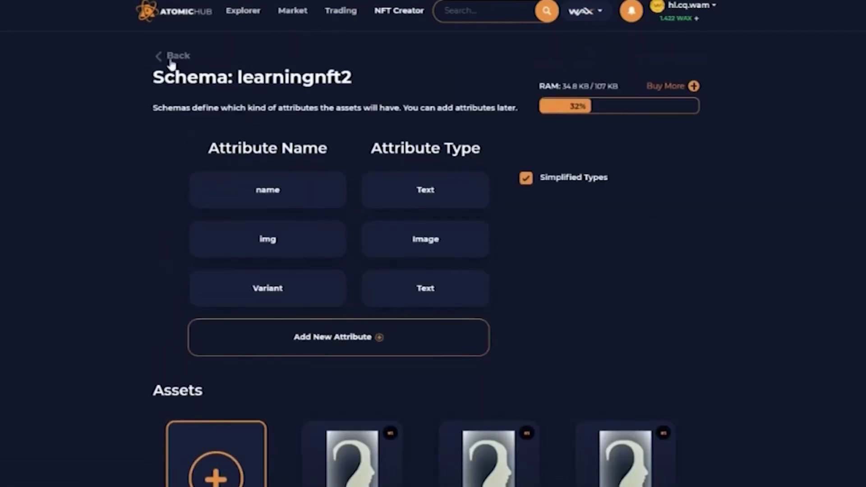
Start a new schema in the thoughtsflow collection and name it learningnft3
left_click(174, 56)
left_click(201, 389)
left_click(192, 176)
type("learningnft3")
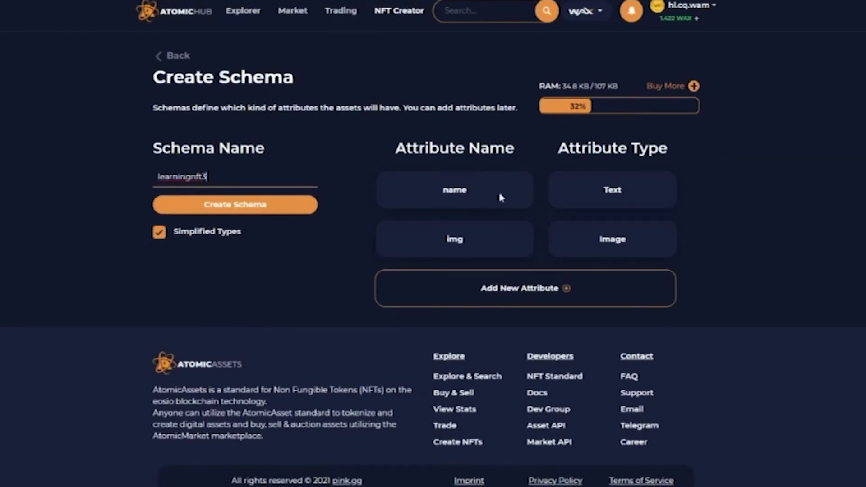
Add a variant attribute of type Text and create the learningnft3 schema
left_click(430, 293)
type("variant")
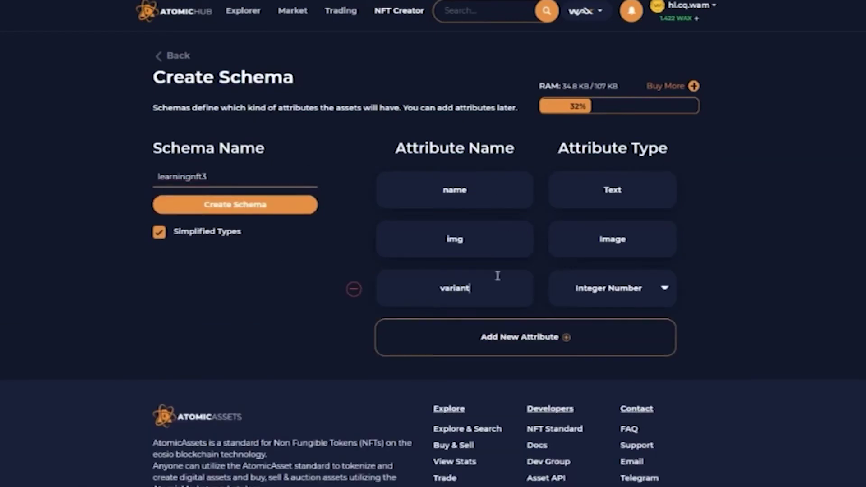
left_click(605, 288)
left_click(591, 325)
left_click(267, 205)
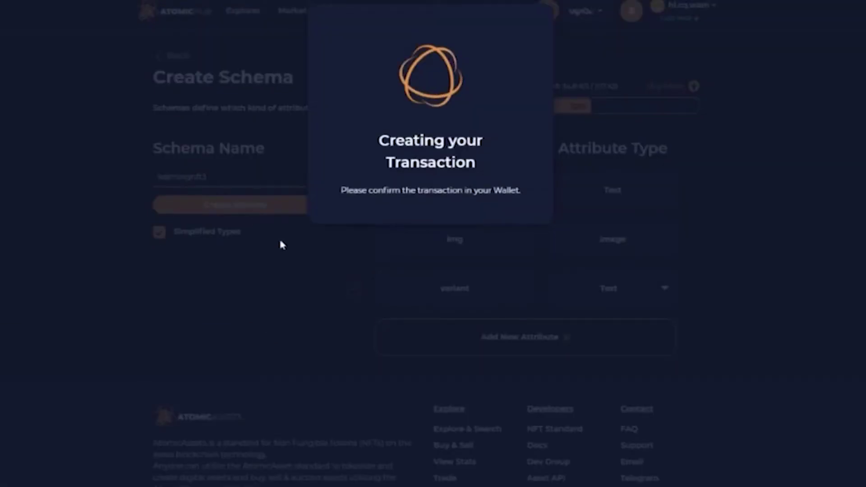
left_click(414, 236)
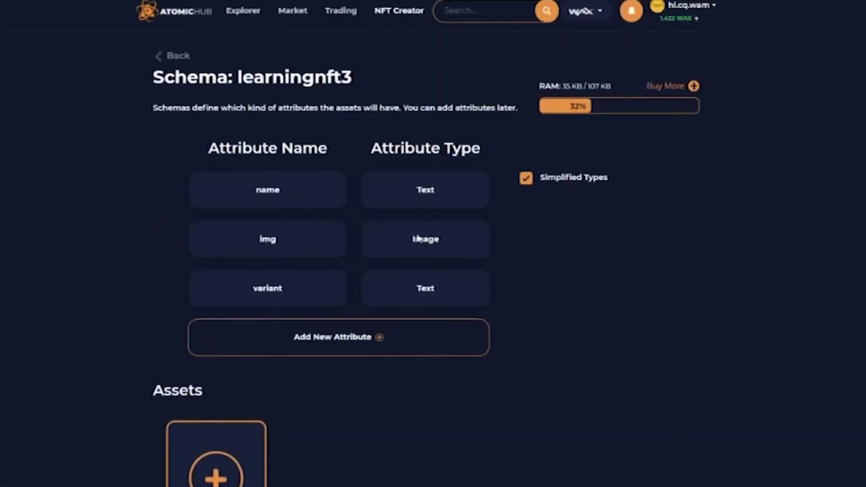
Start a new template in the learningnft3 schema with a max supply of 50 and add the combined dark-and-light face image
scroll(328, 344, "down", 6)
left_click(328, 344)
left_click(309, 215)
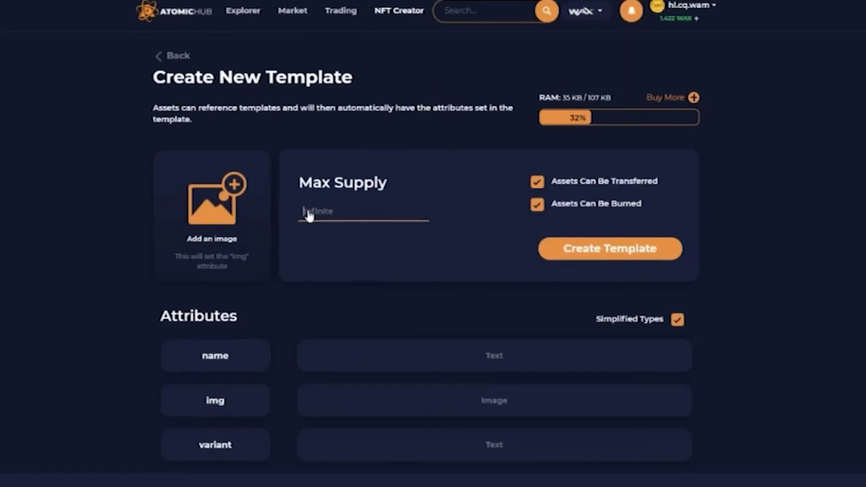
scroll(288, 313, "down", 2)
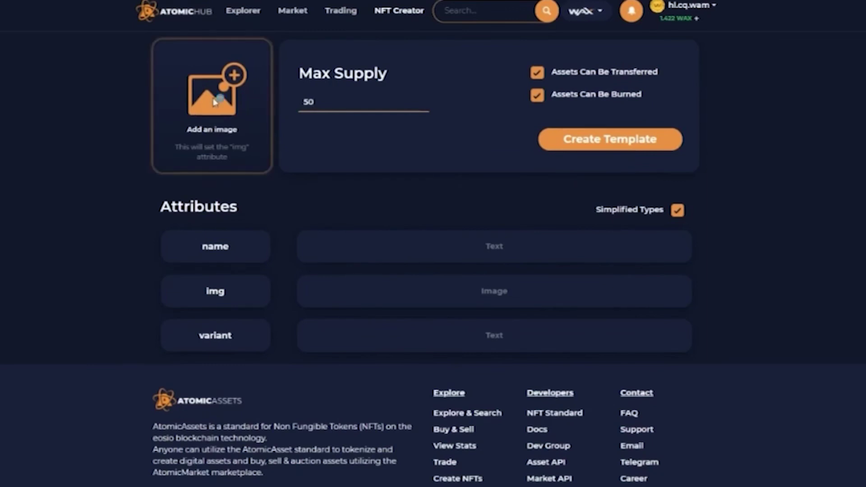
left_click(207, 76)
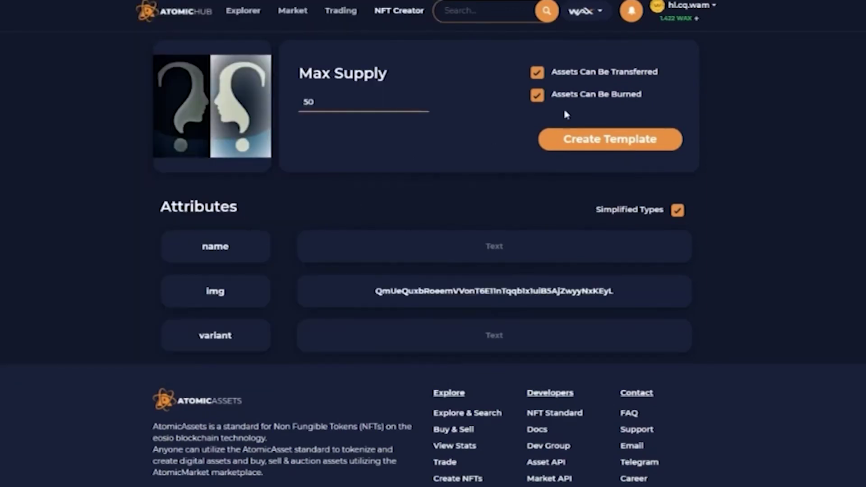
Set the template's name to Facing the Flow of Thoughts and its variant to Introspection, and create the template
left_click(504, 251)
type("Facing the Flow of")
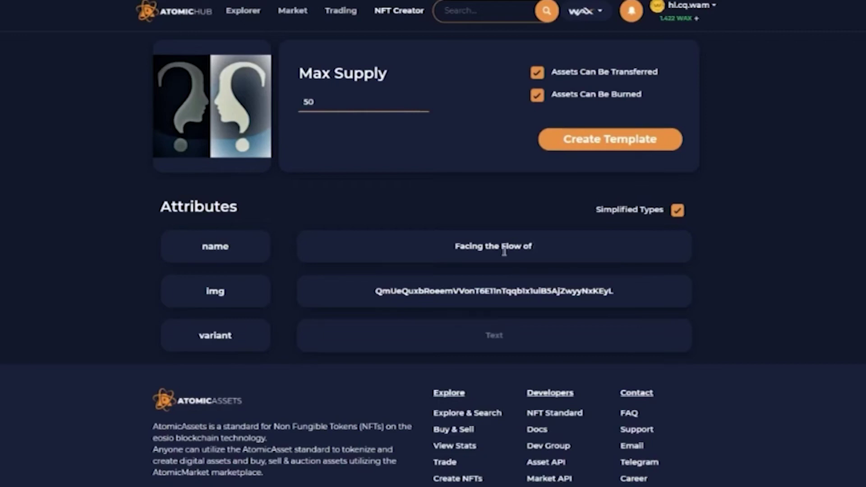
type(" Thoughts")
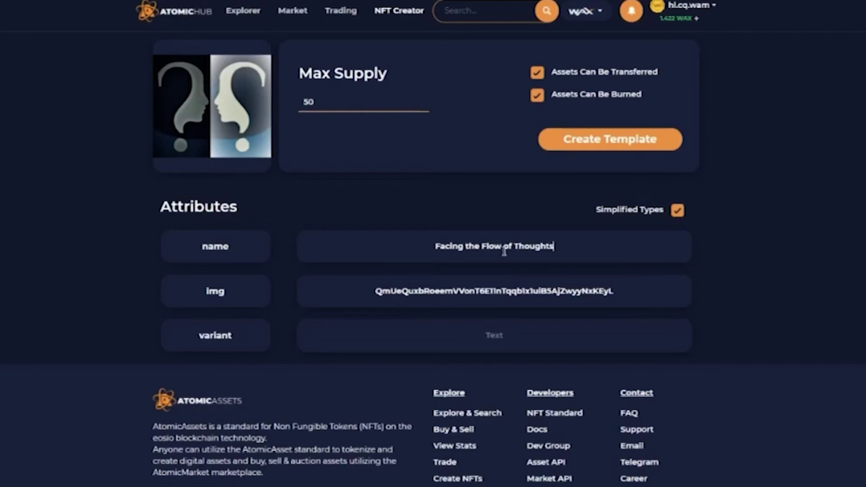
left_click(488, 338)
type("Introspection")
left_click(615, 142)
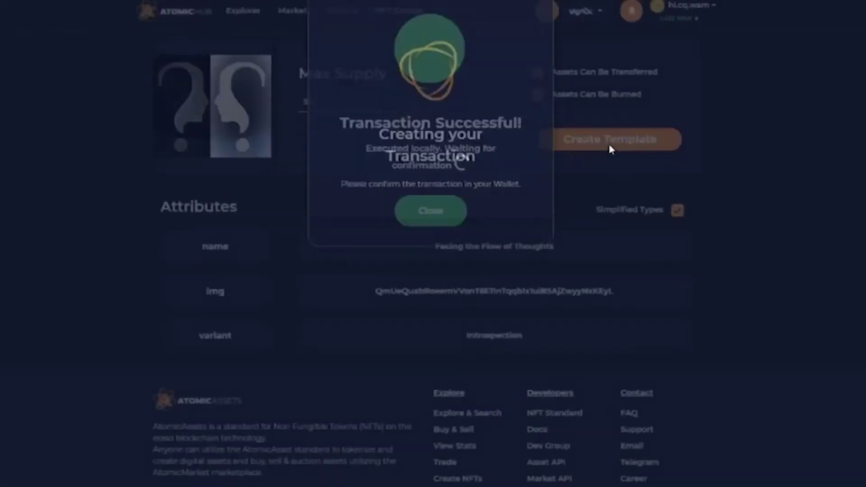
left_click(448, 232)
Return to the learningnft3 schema and start minting a new asset based on the Facing the Flow of Thoughts template
scroll(316, 149, "up", 3)
left_click(181, 59)
scroll(249, 198, "up", 3)
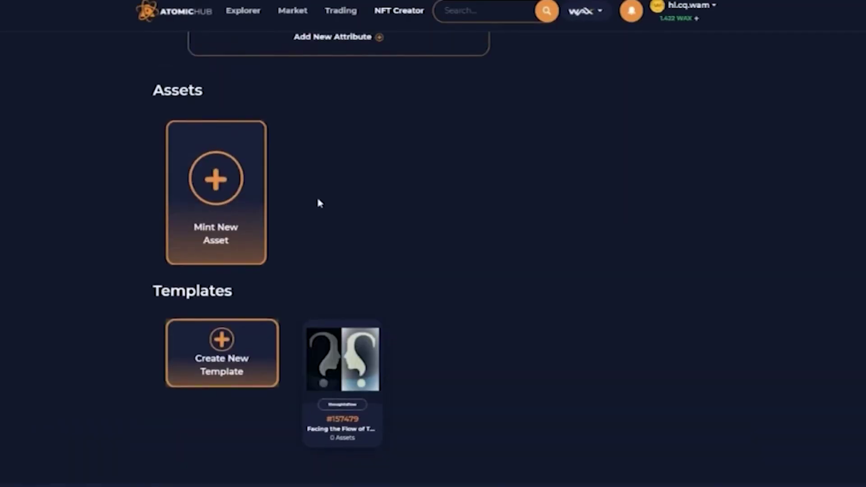
left_click(215, 190)
left_click(342, 242)
left_click(395, 262)
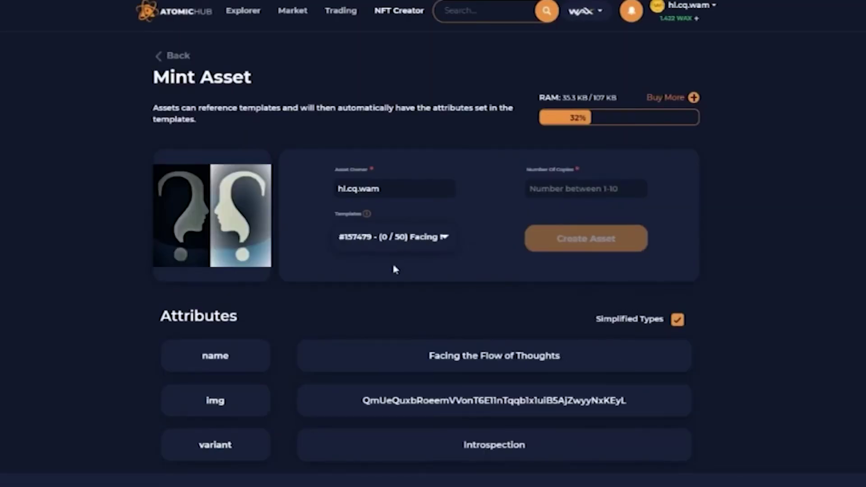
Mint 10 copies of the Facing the Flow of Thoughts asset and confirm the transaction
scroll(312, 96, "down", 3)
scroll(574, 354, "up", 3)
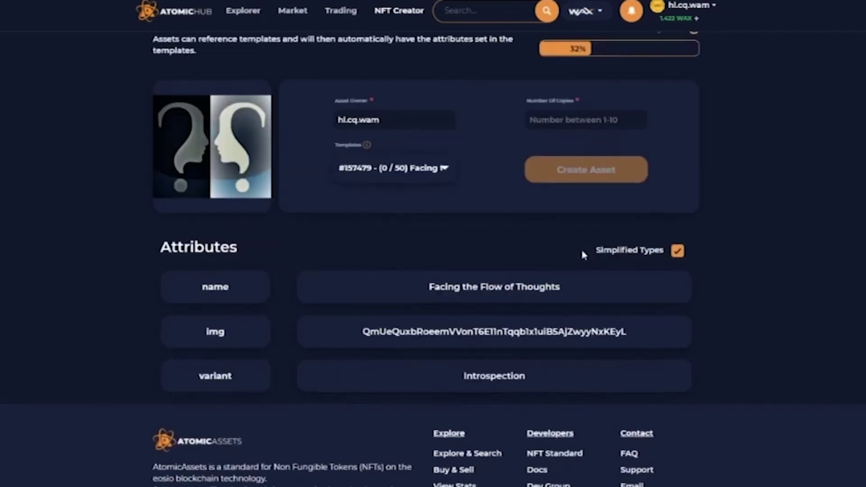
left_click(554, 189)
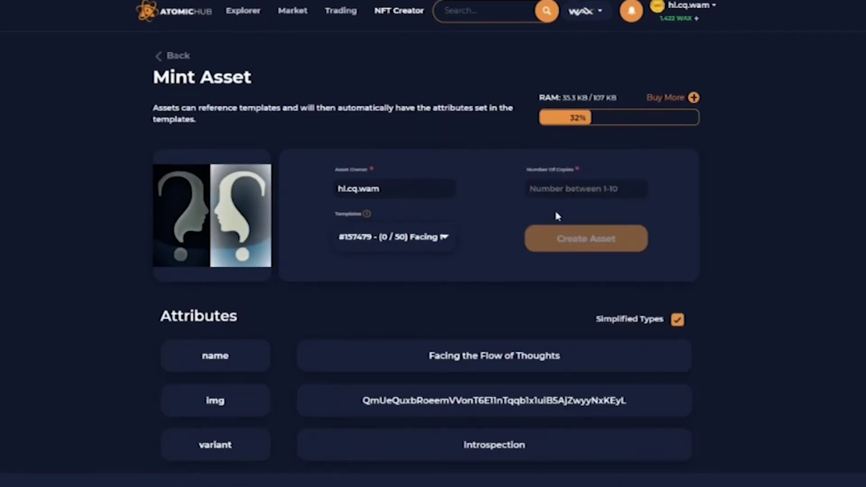
type("10")
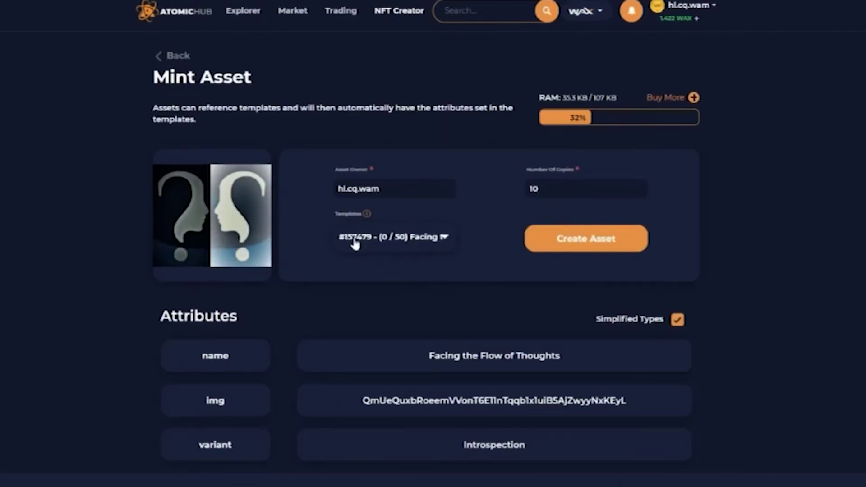
left_click(546, 243)
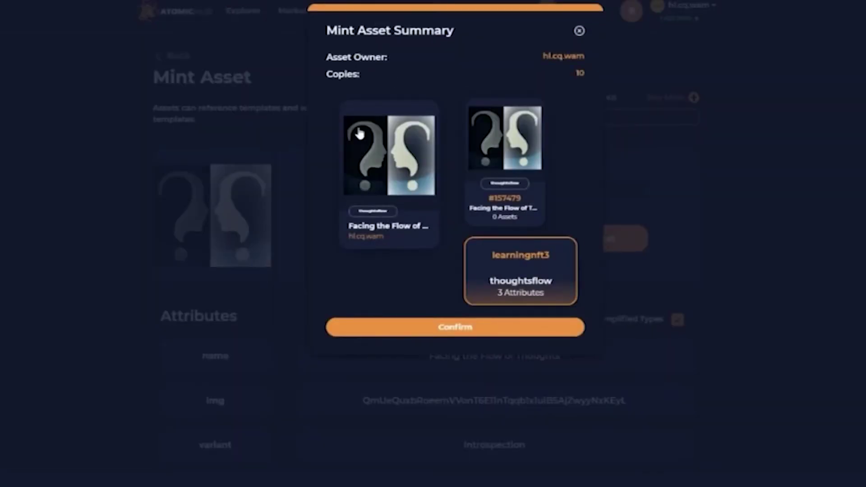
mouse_move(495, 227)
left_click(452, 326)
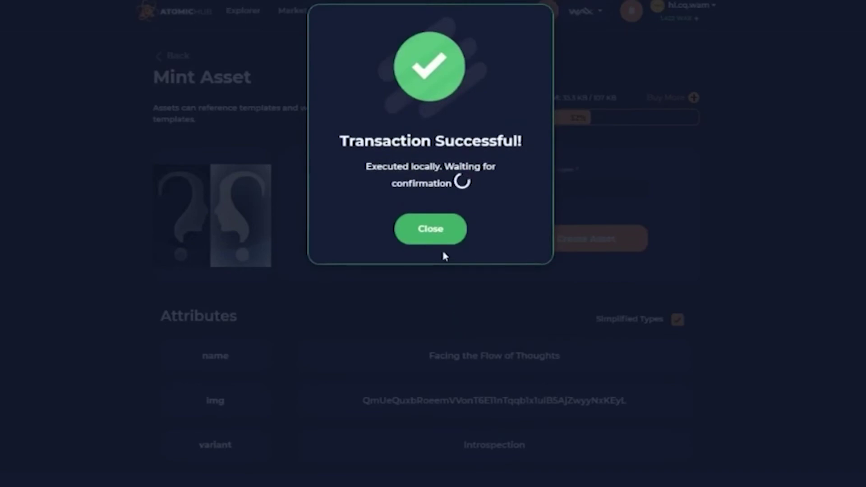
left_click(442, 252)
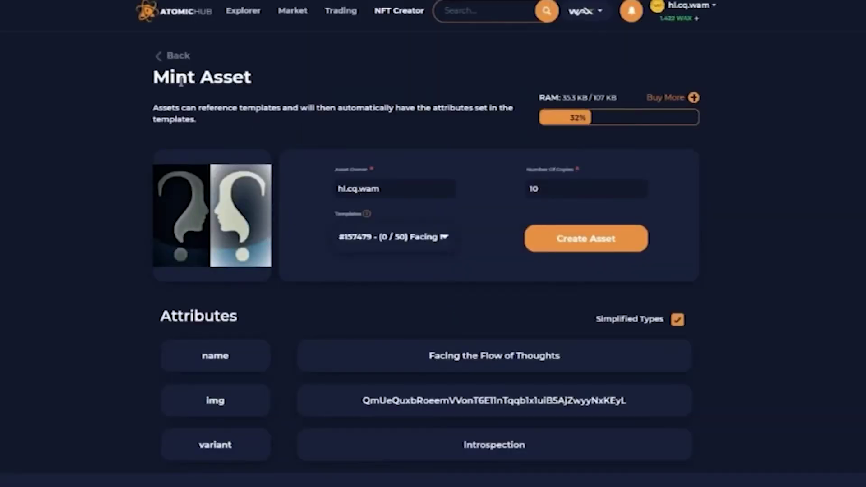
Return to the learningnft3 schema and inspect the details of the first newly minted asset
left_click(174, 56)
scroll(340, 246, "up", 3)
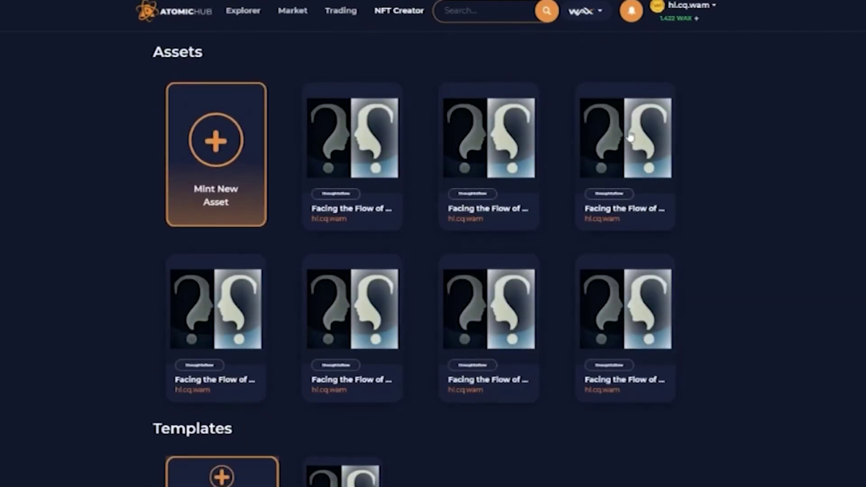
left_click(354, 159)
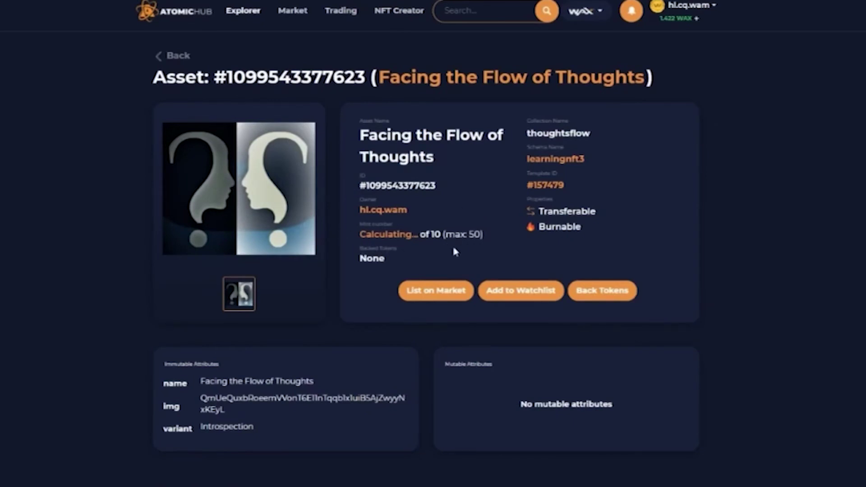
left_click(177, 57)
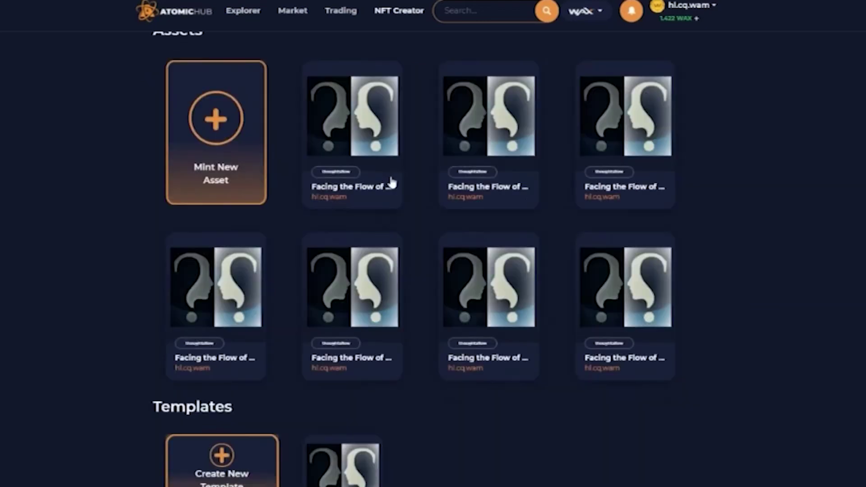
Open the account's inventory and check the mint number of the first Facing the Flow of Thoughts asset
left_click(689, 6)
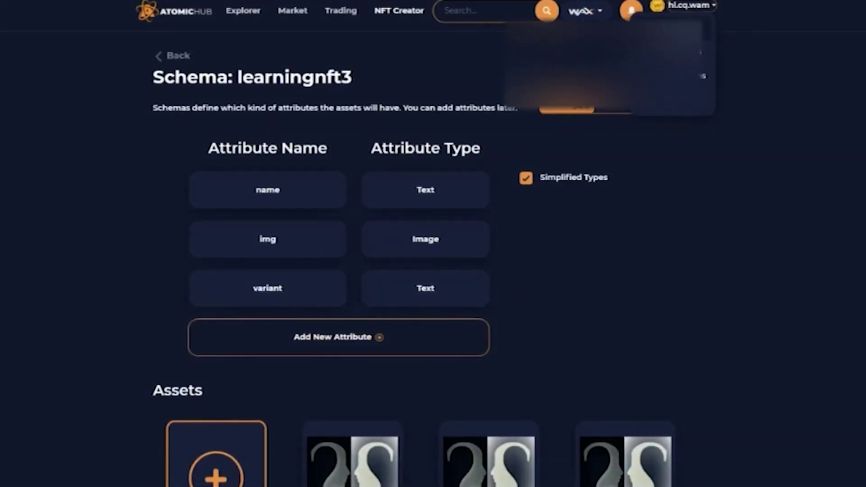
left_click(677, 52)
scroll(603, 202, "down", 4)
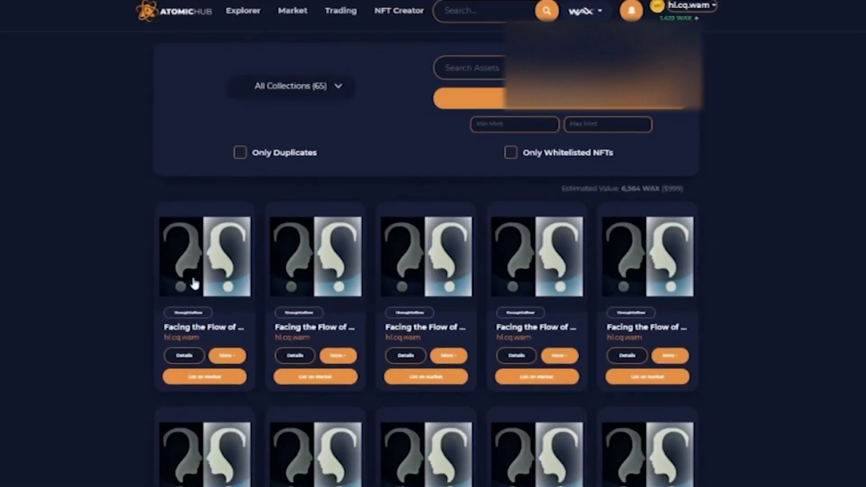
left_click(215, 270)
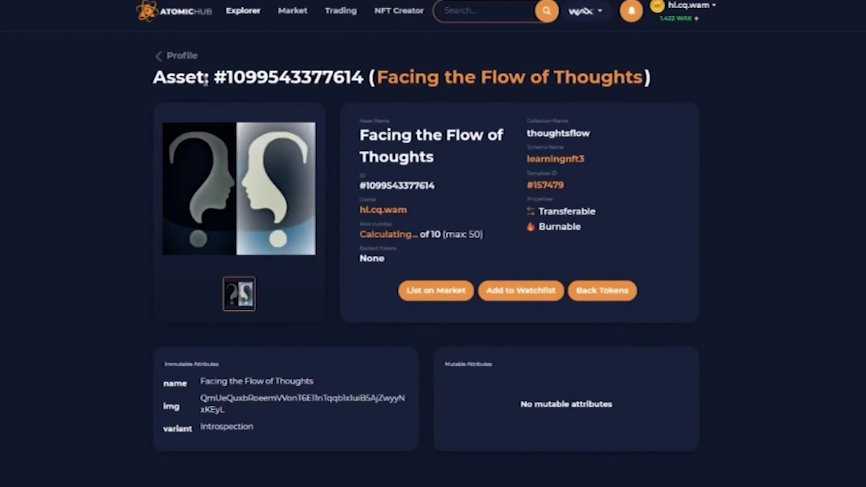
left_click(179, 56)
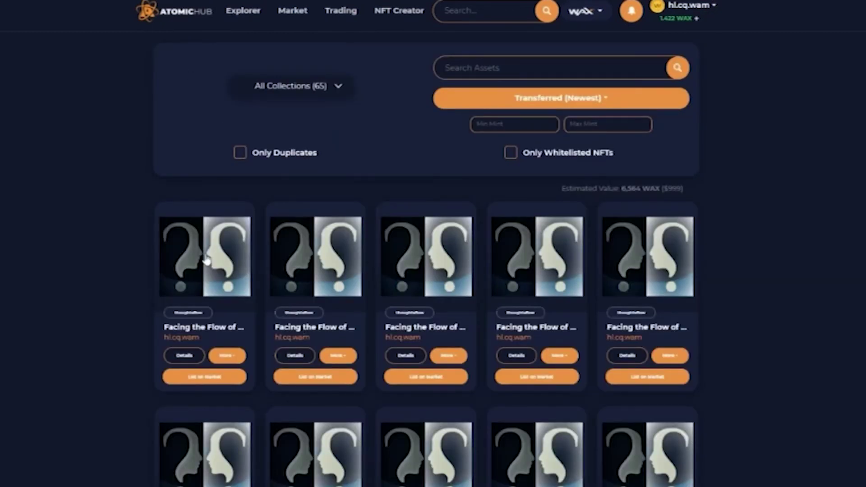
mouse_move(207, 260)
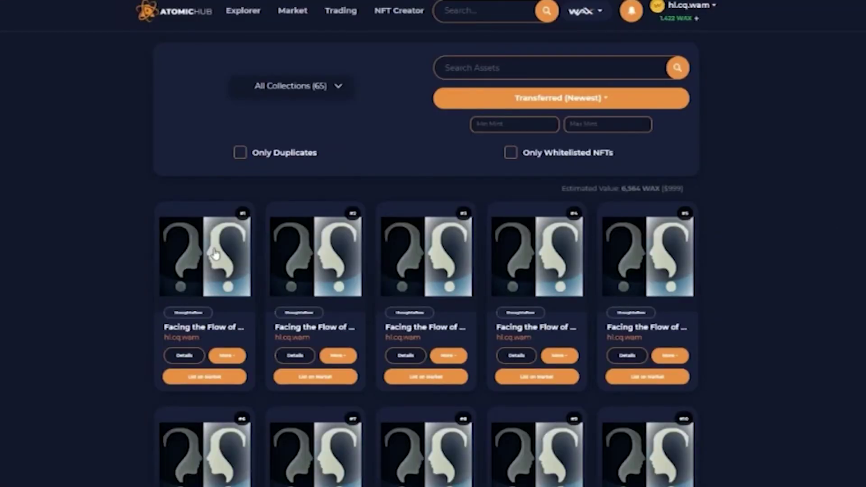
left_click(423, 213)
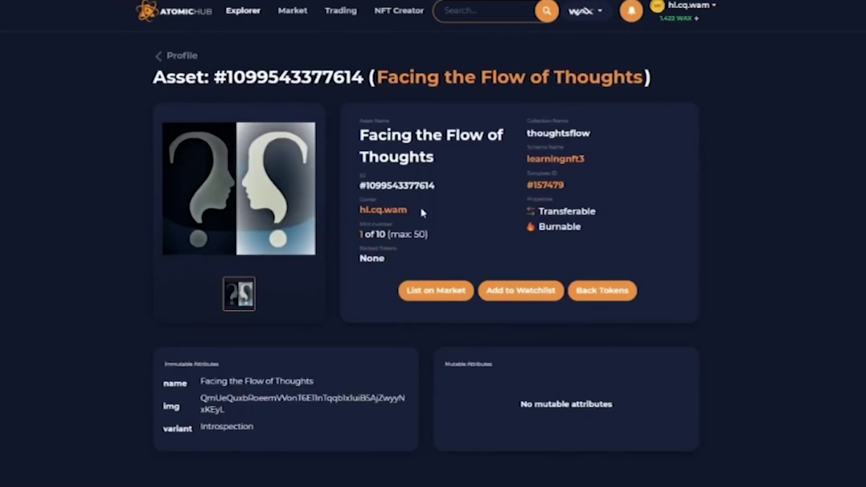
left_click(179, 56)
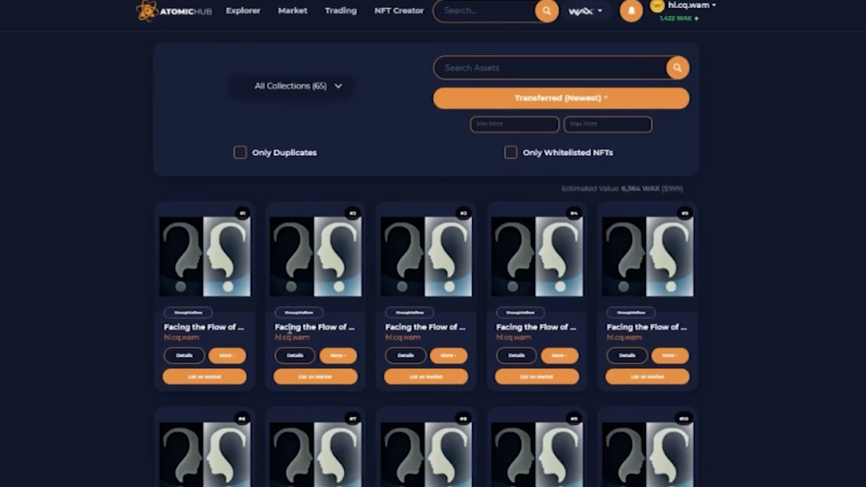
Open the thoughtsflow collection and examine its details, assets, templates, schemas and holding accounts
left_click(302, 313)
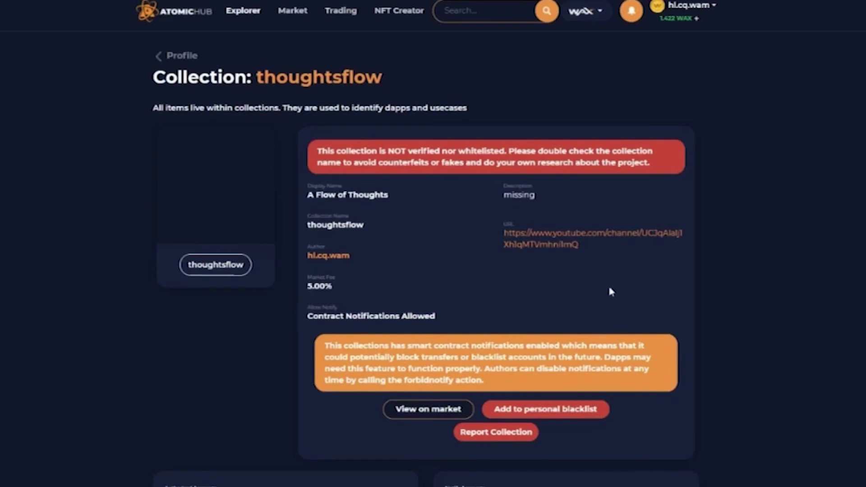
scroll(535, 194, "down", 4)
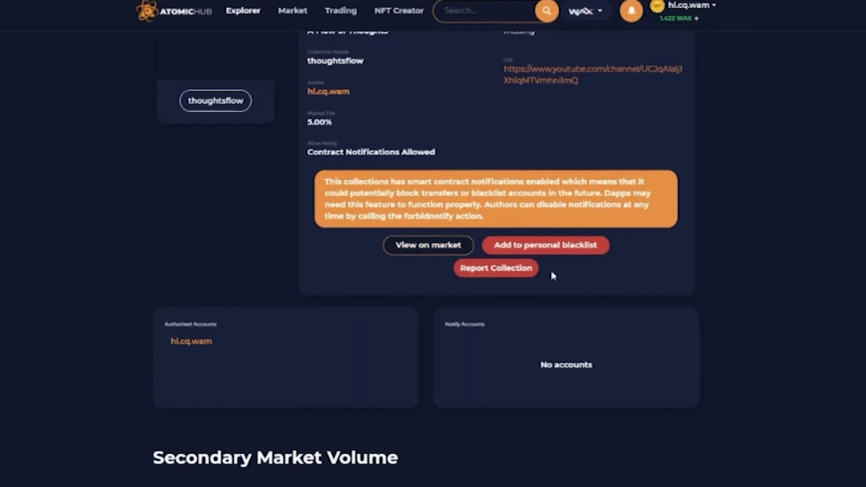
scroll(498, 297, "down", 9)
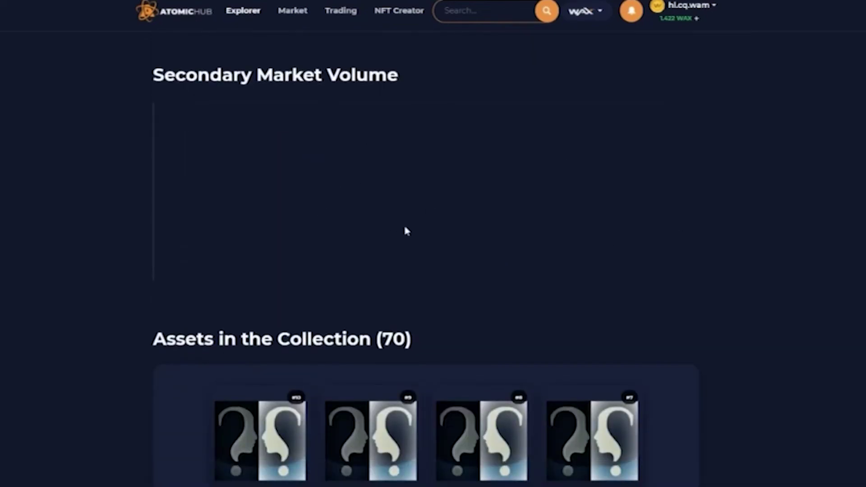
scroll(404, 231, "down", 6)
scroll(584, 280, "down", 10)
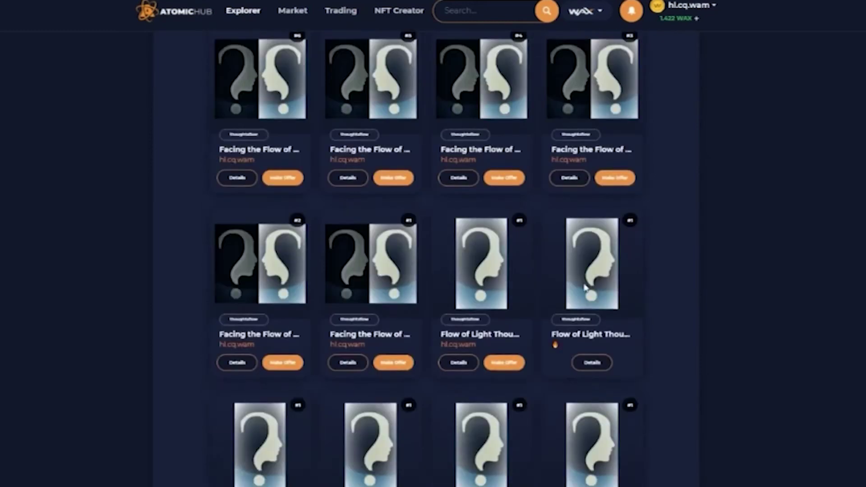
scroll(361, 333, "down", 6)
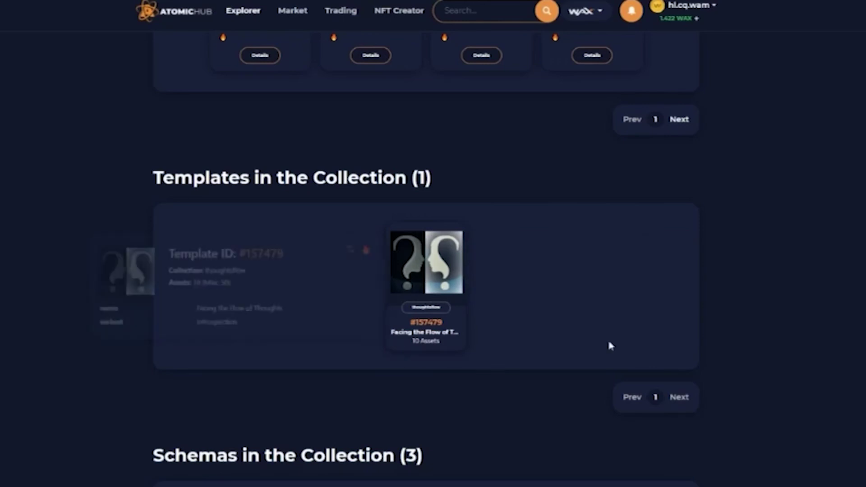
scroll(610, 340, "down", 5)
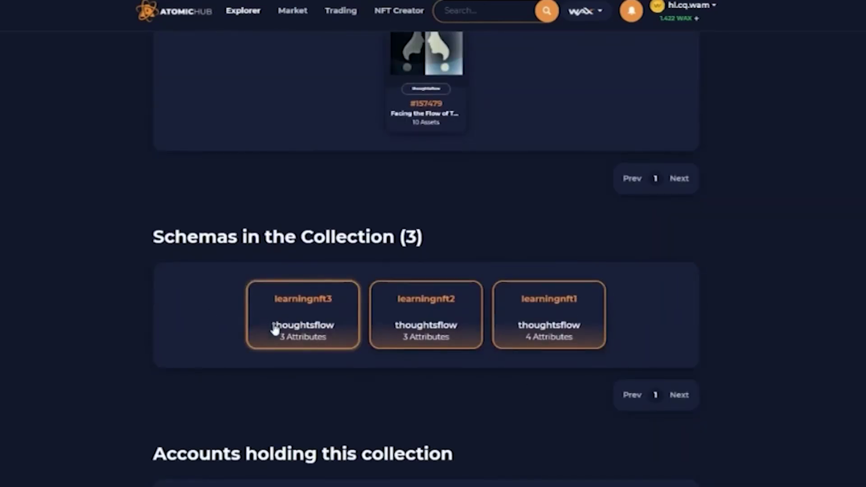
scroll(316, 322, "down", 5)
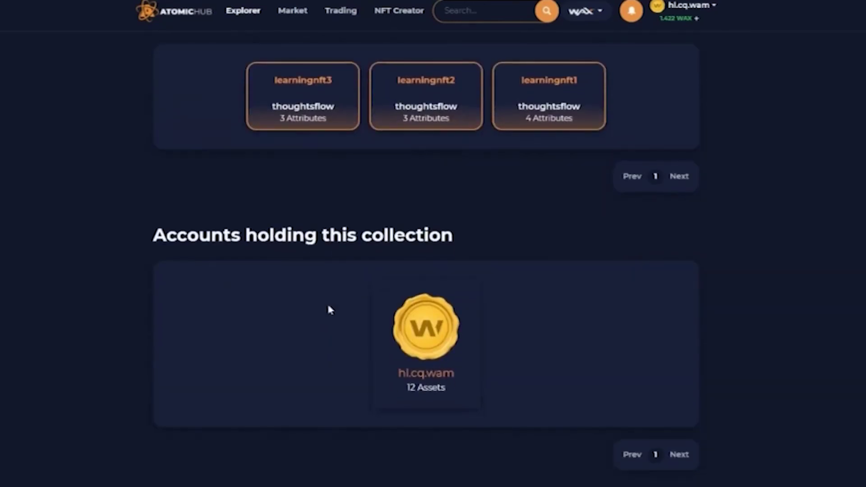
scroll(459, 361, "up", 7)
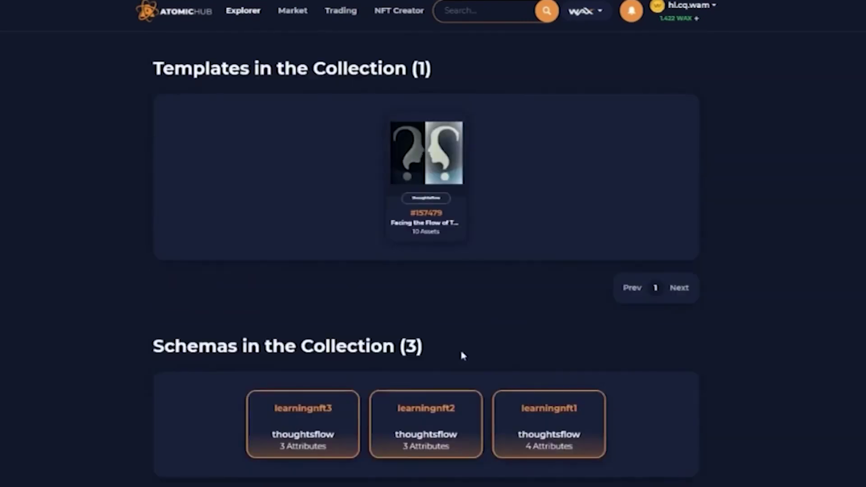
scroll(460, 348, "up", 15)
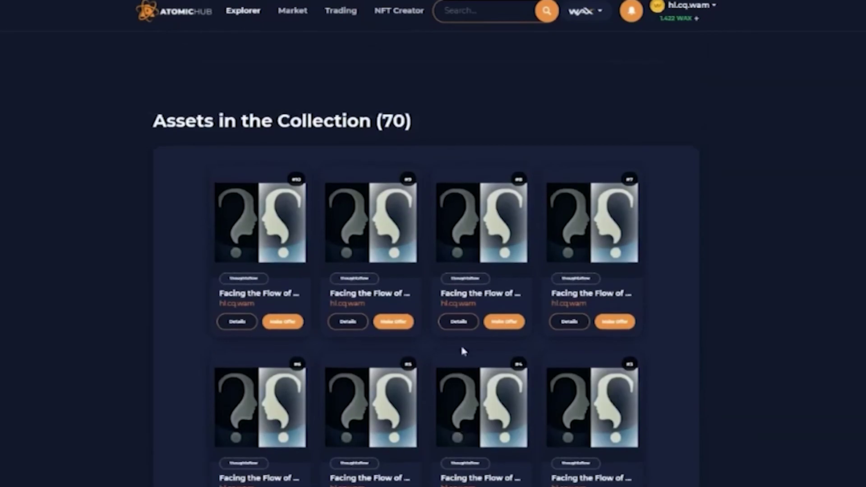
scroll(461, 351, "up", 15)
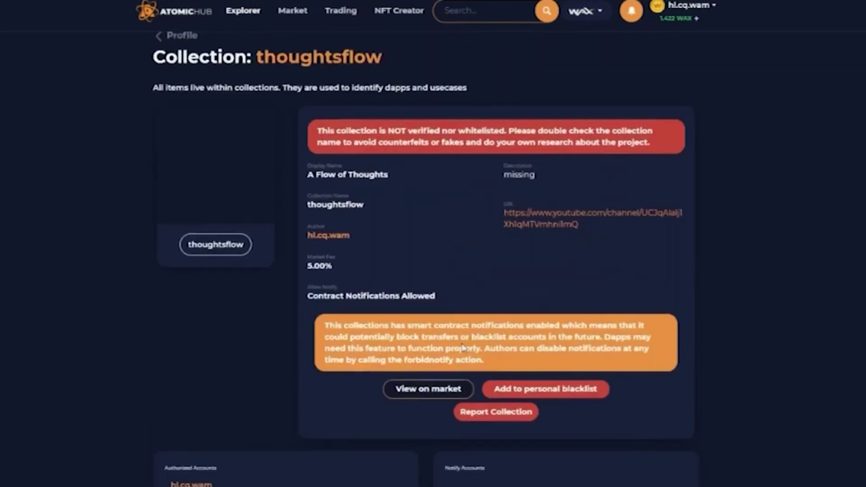
scroll(462, 347, "up", 1)
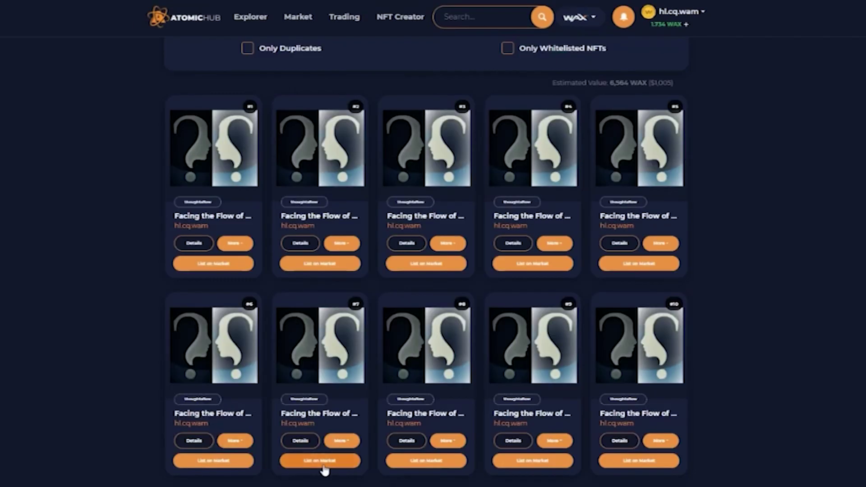
Generate a claim link for the Facing the Flow of Thoughts asset with mint number 7 and approve the transaction
left_click(342, 441)
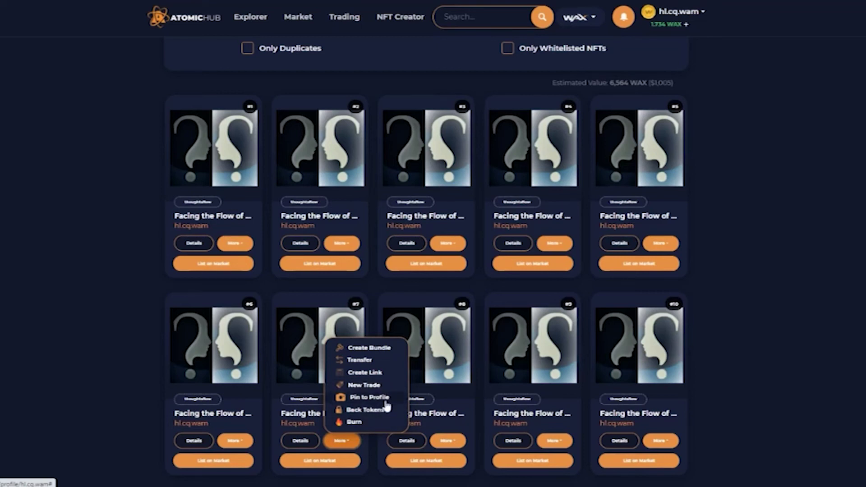
left_click(364, 373)
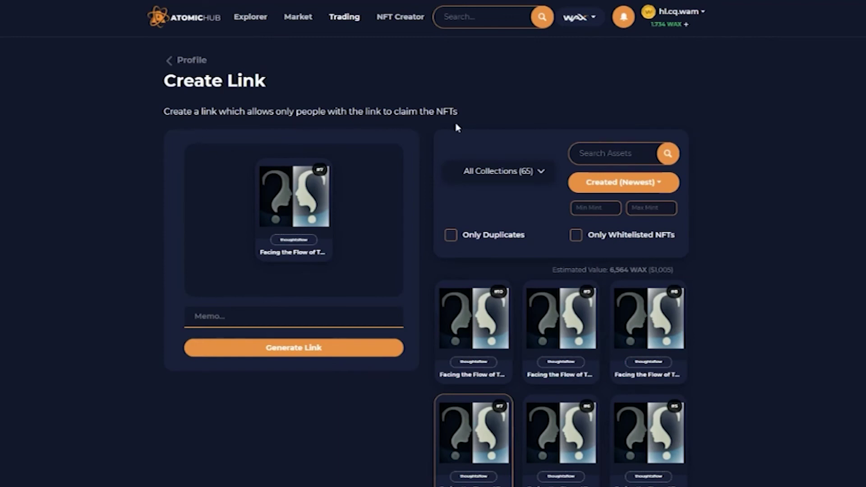
left_click(257, 356)
left_click(402, 259)
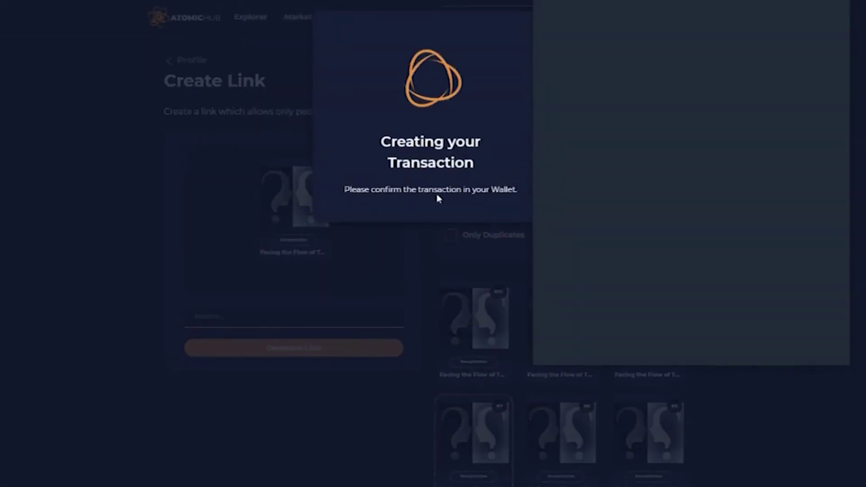
left_click(612, 271)
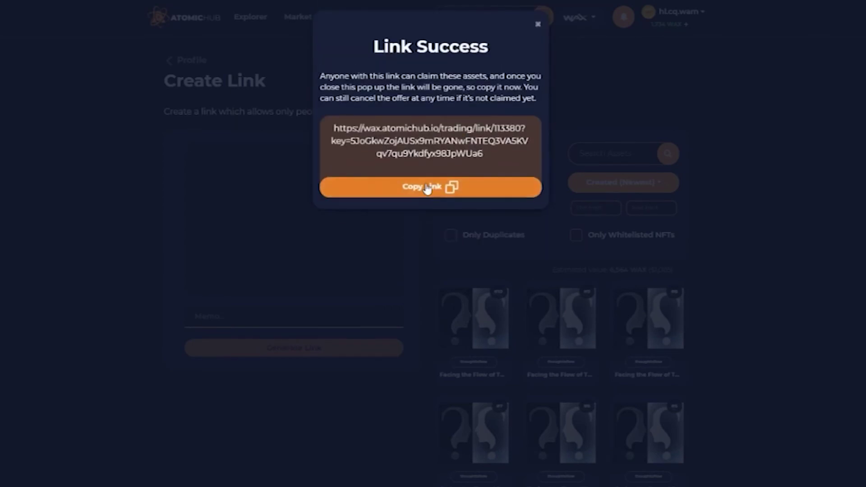
Copy the generated claim link, including its access key, and open it in the browser
left_click(427, 189)
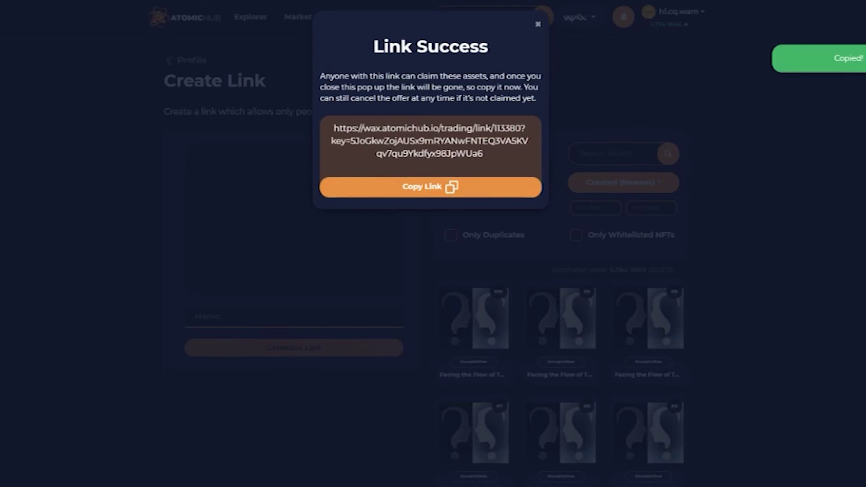
right_click(129, 1)
left_click(153, 57)
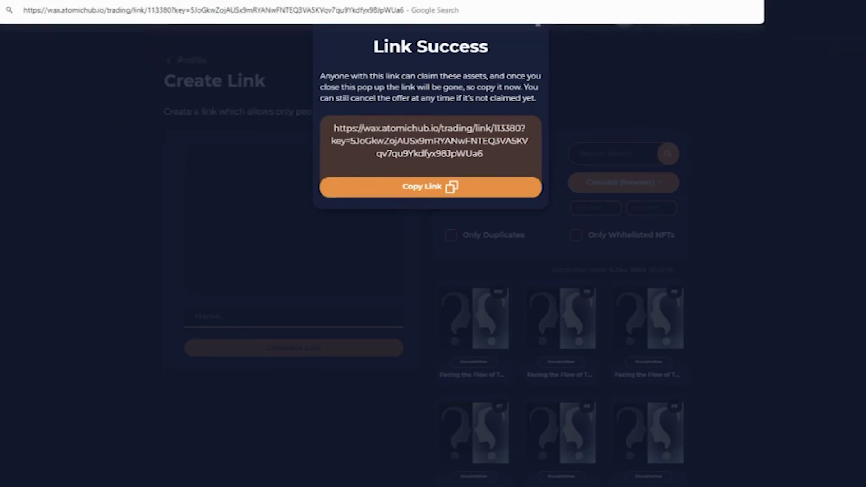
key("Return")
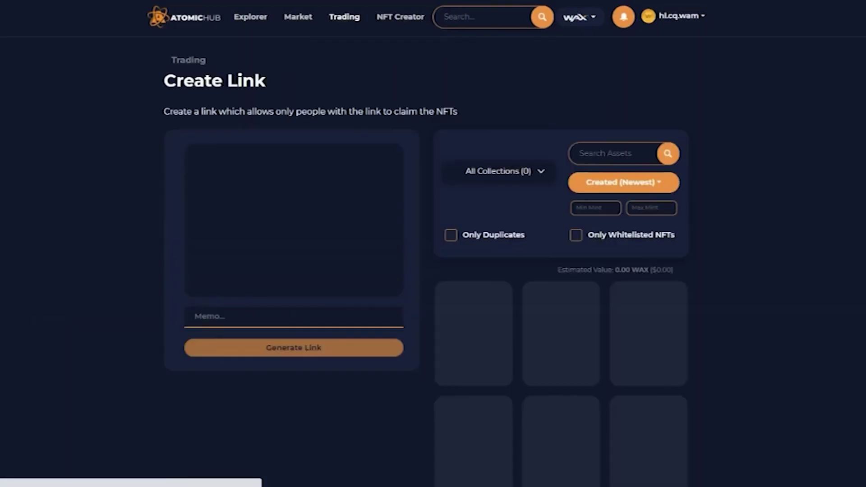
Open the account's profile inventory from the trading pages and examine the remaining Facing the Flow of Thoughts assets
left_click(185, 61)
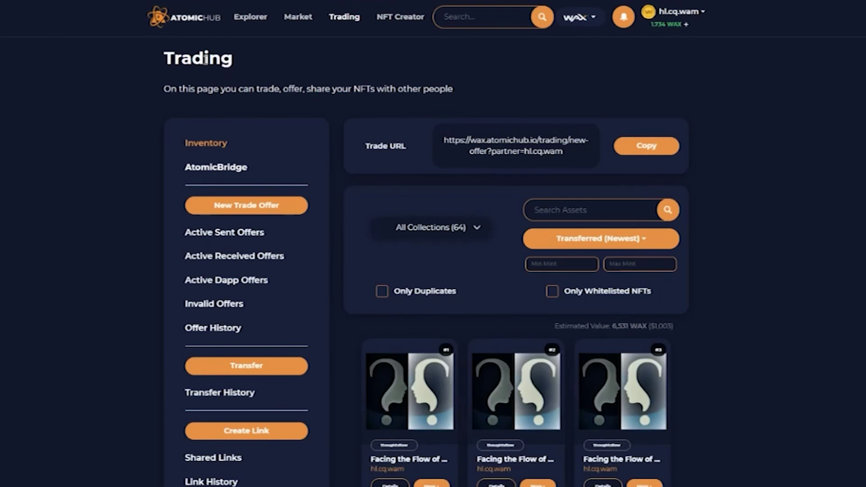
left_click(679, 12)
left_click(649, 33)
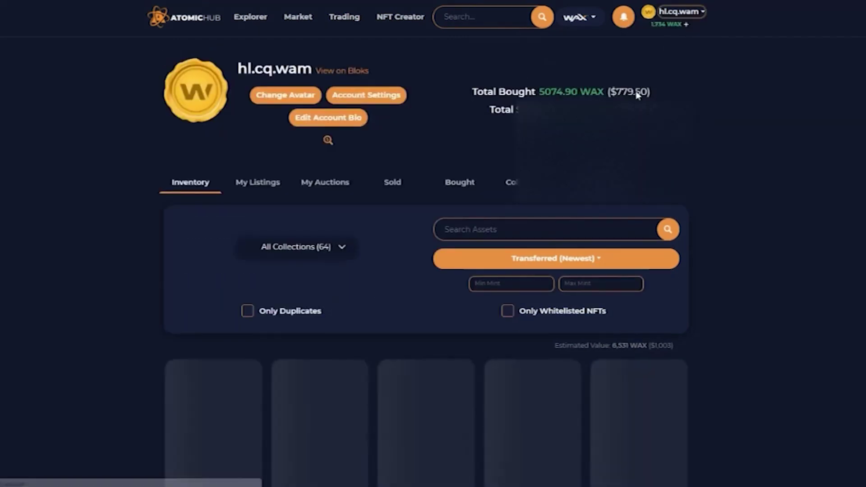
scroll(501, 185, "down", 5)
scroll(504, 184, "down", 1)
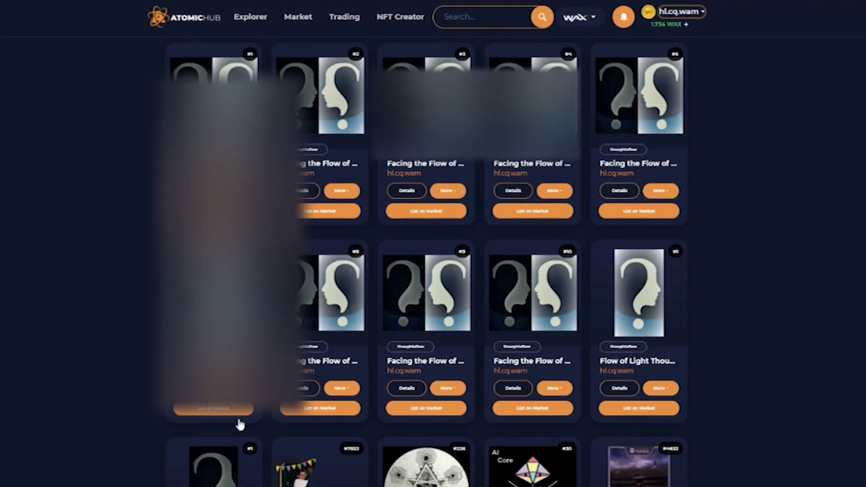
Switch to Telegram, send a smiling emoji to the Colonize Mars trading group, and return to AtomicHub
key("alt+Tab")
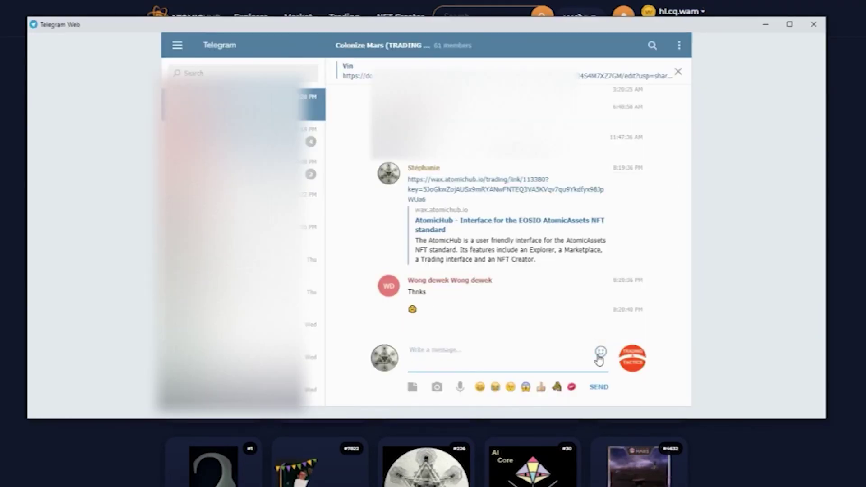
left_click(600, 353)
left_click(539, 206)
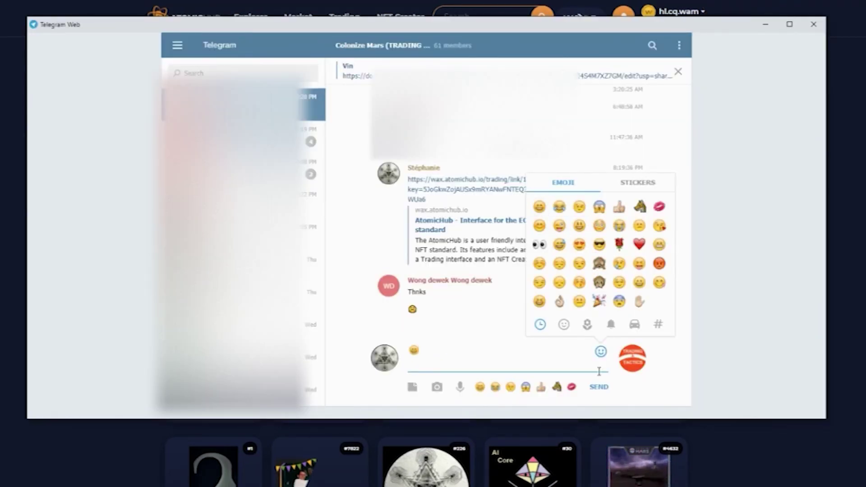
left_click(599, 386)
key("alt+Tab")
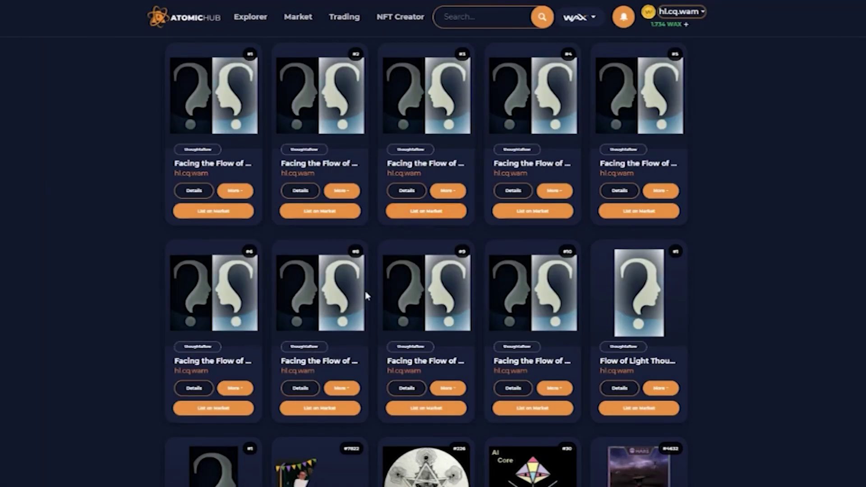
Start listing the Facing the Flow of Thoughts asset with mint number 8, enter a 0.5 WAX sale price and read the fee explanations
left_click(321, 411)
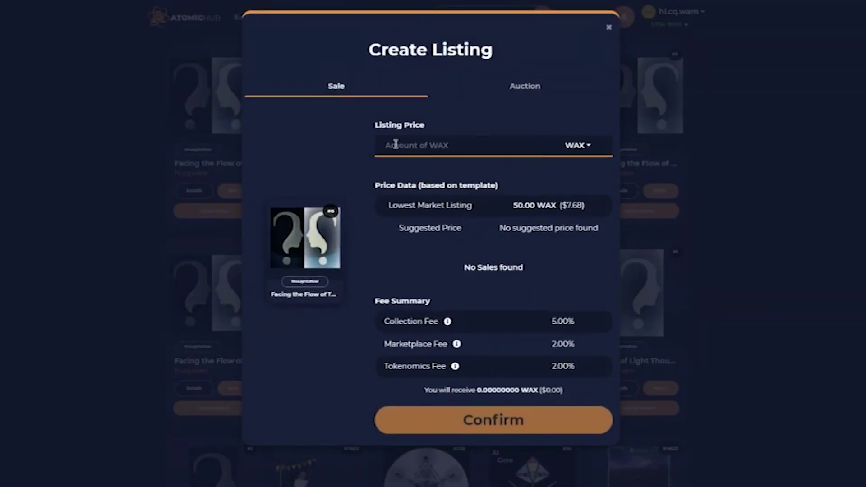
left_click(395, 143)
type("0.")
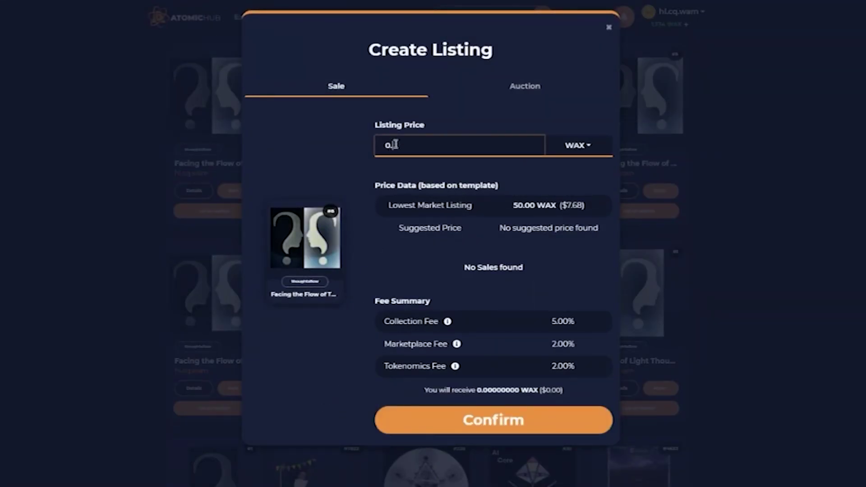
type("5")
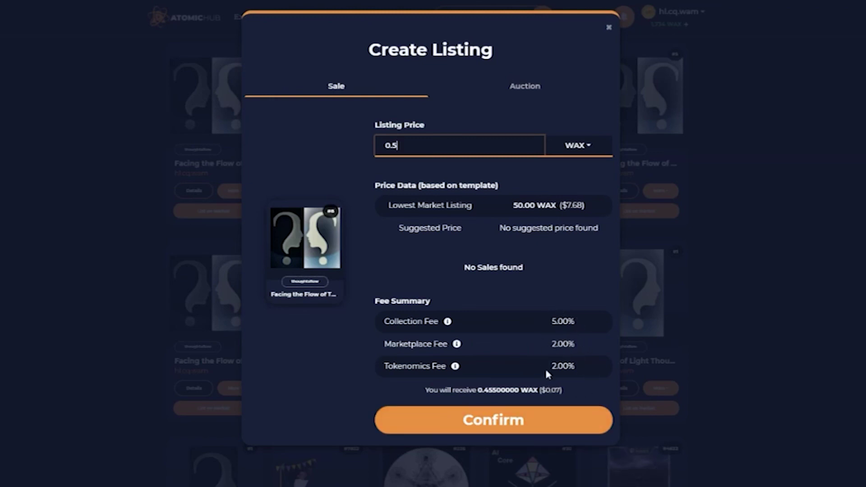
mouse_move(455, 369)
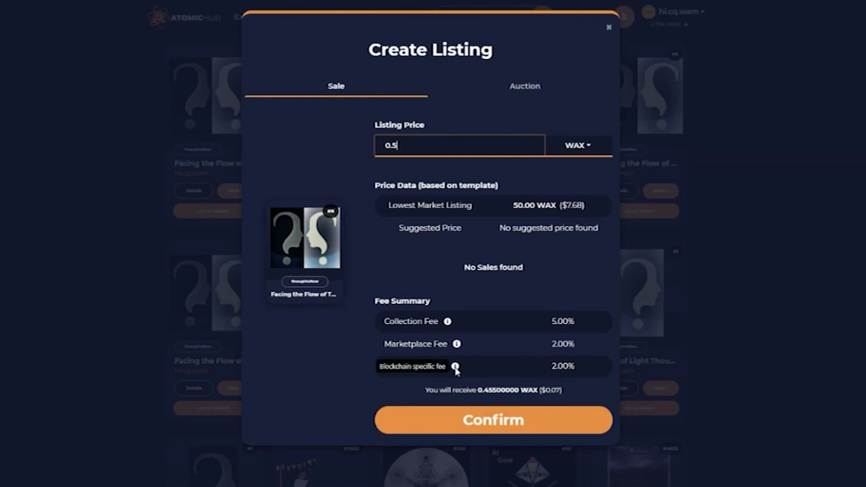
mouse_move(457, 344)
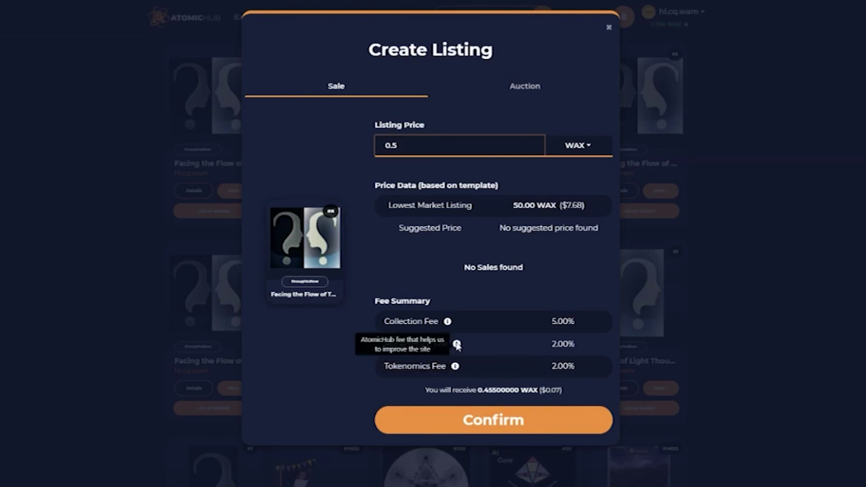
mouse_move(448, 323)
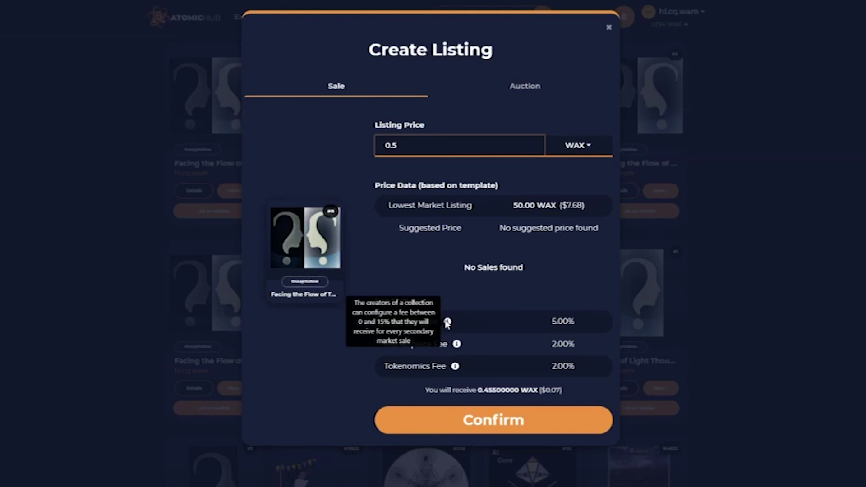
Examine the auction options for the listing, including starting price, duration and fees, and return to the sale options
left_click(525, 88)
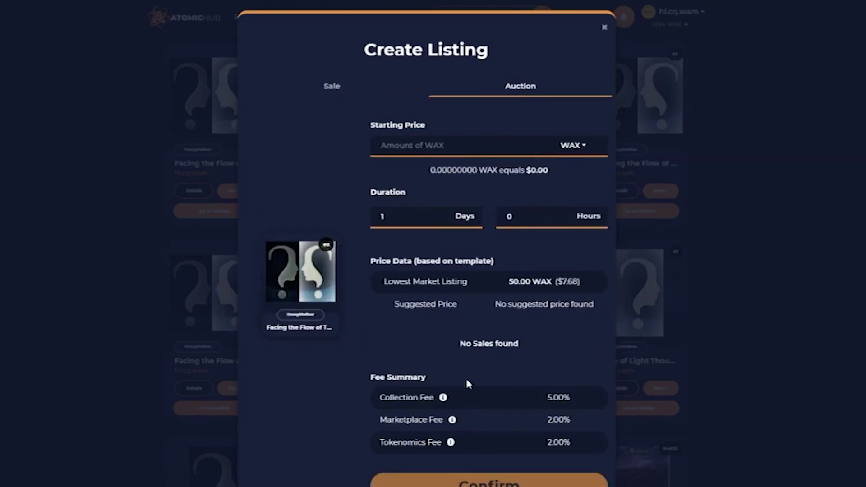
scroll(468, 383, "down", 1)
scroll(405, 234, "up", 1)
left_click(338, 94)
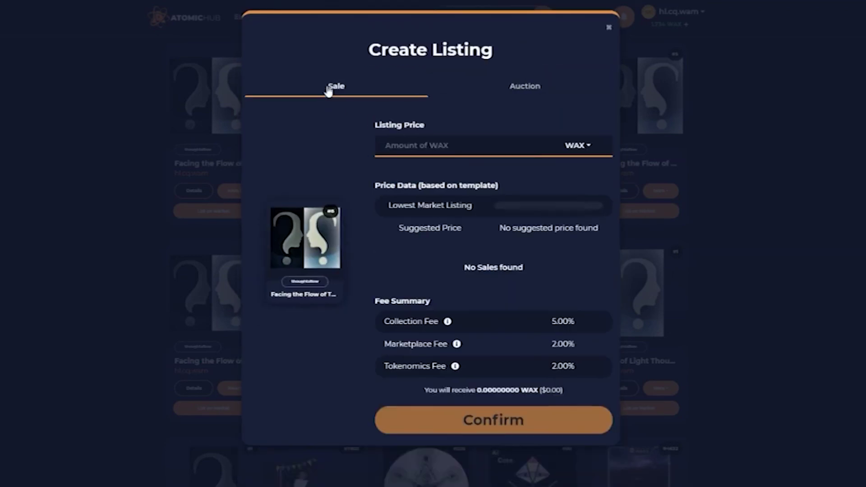
Put the asset with mint number 8 up for auction with a starting price of 0.5 WAX and a 7-day duration
left_click(519, 89)
left_click(382, 155)
type("0.2")
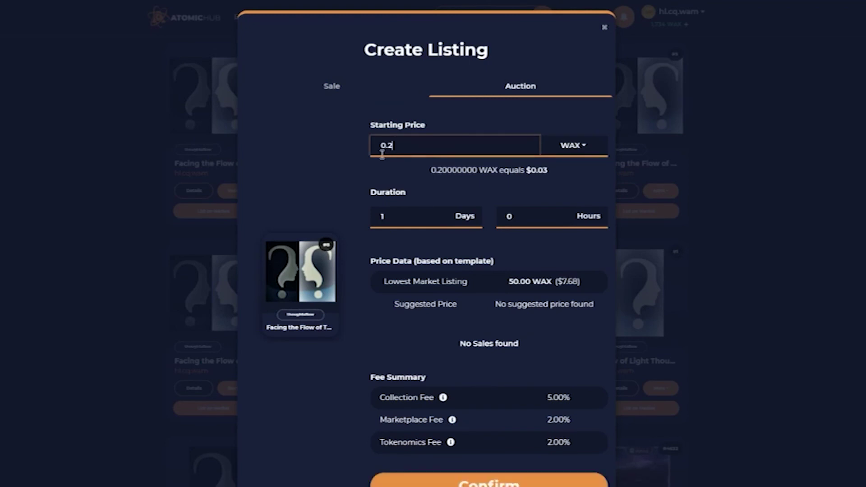
key("BackSpace")
type("5")
double_click(380, 216)
scroll(512, 260, "down", 1)
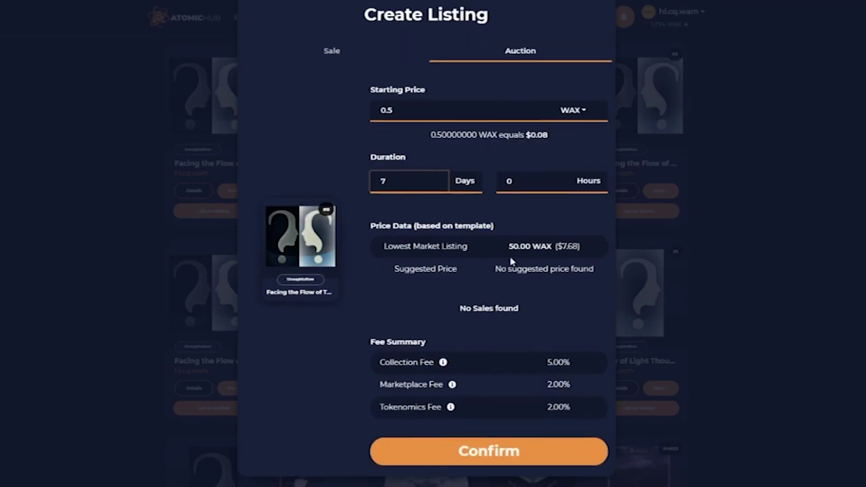
left_click(523, 450)
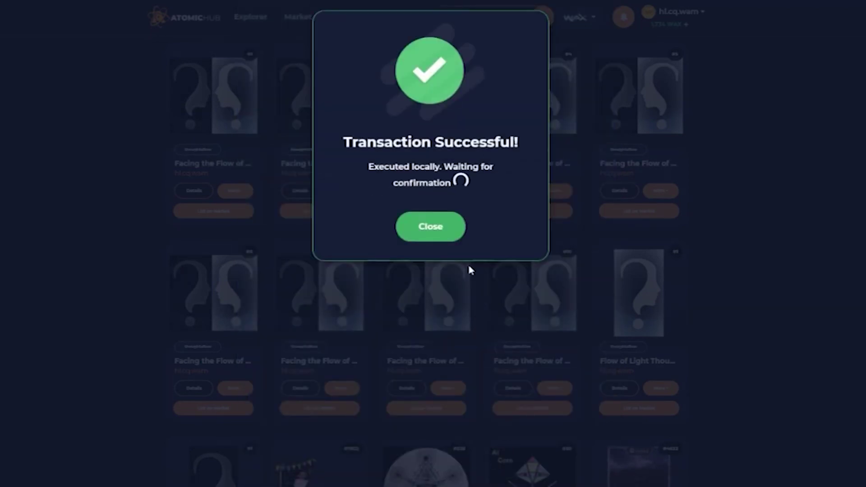
left_click(457, 236)
Check the account's auctions and sale listings, and review the assets left in the inventory
scroll(448, 277, "up", 5)
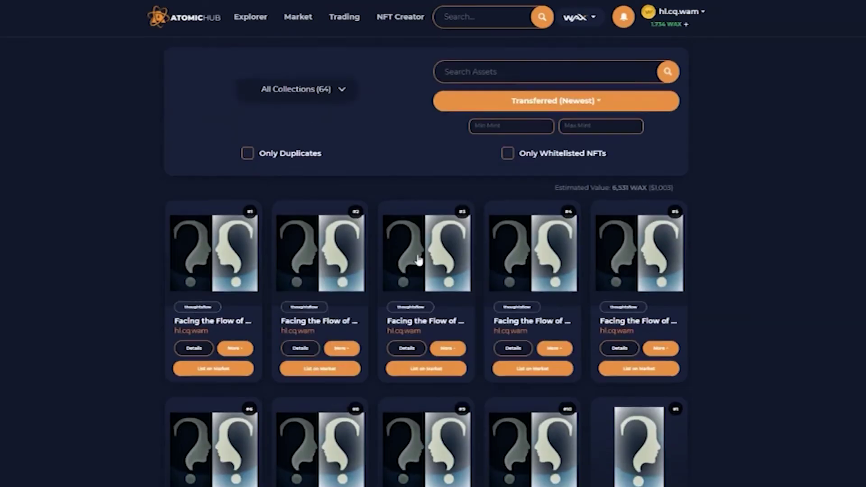
left_click(340, 78)
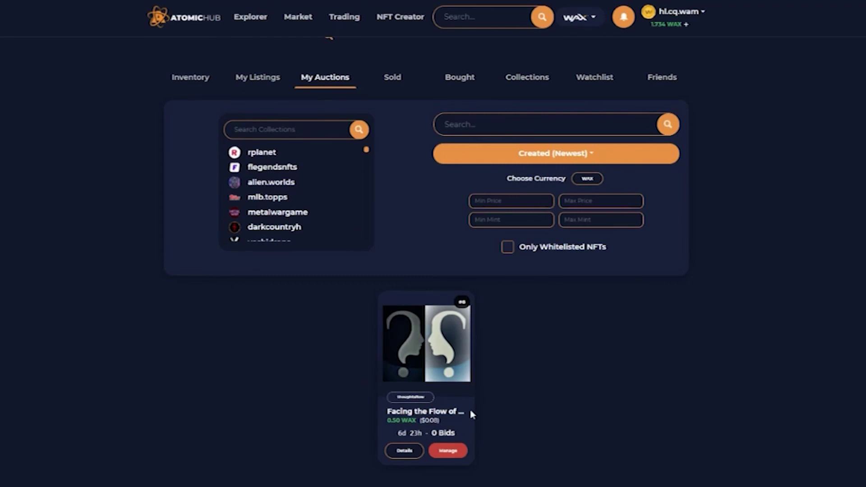
left_click(270, 80)
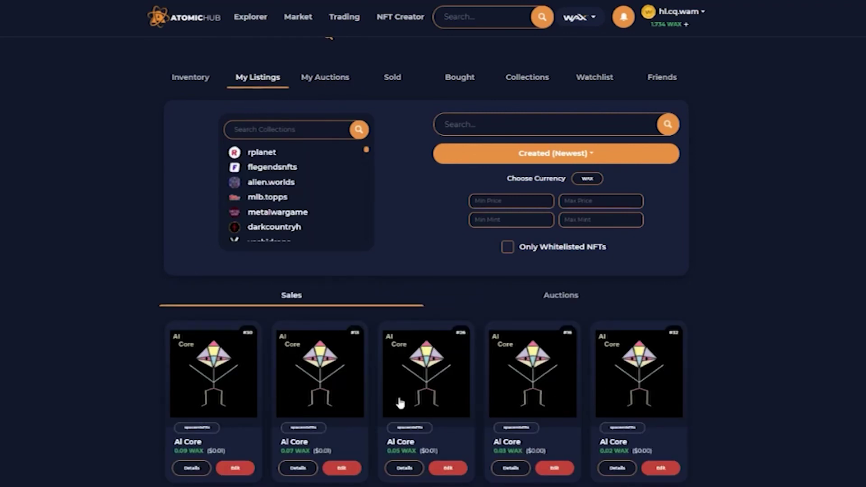
left_click(191, 79)
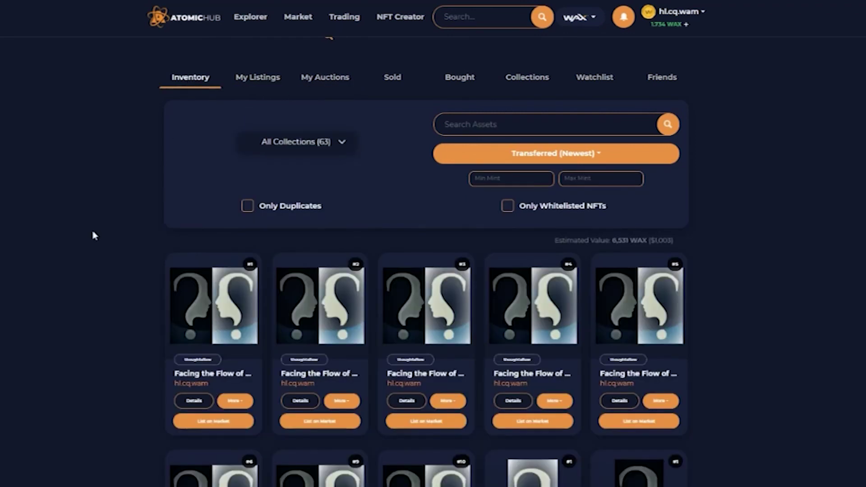
scroll(94, 236, "down", 3)
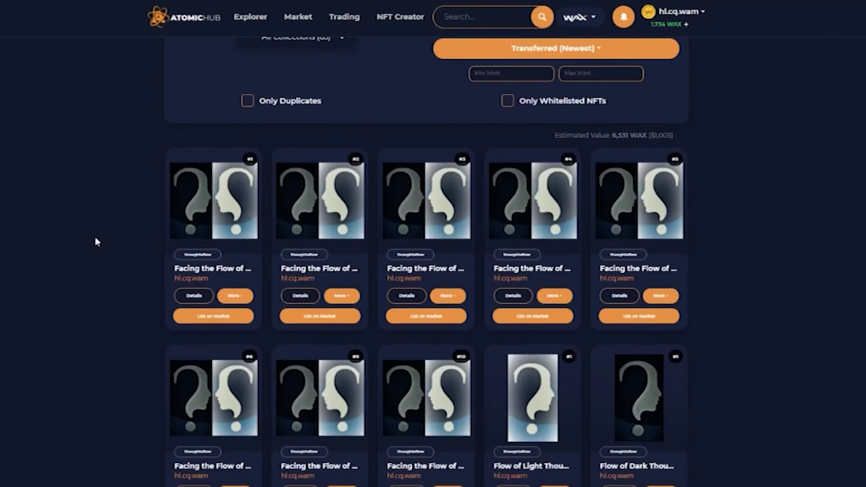